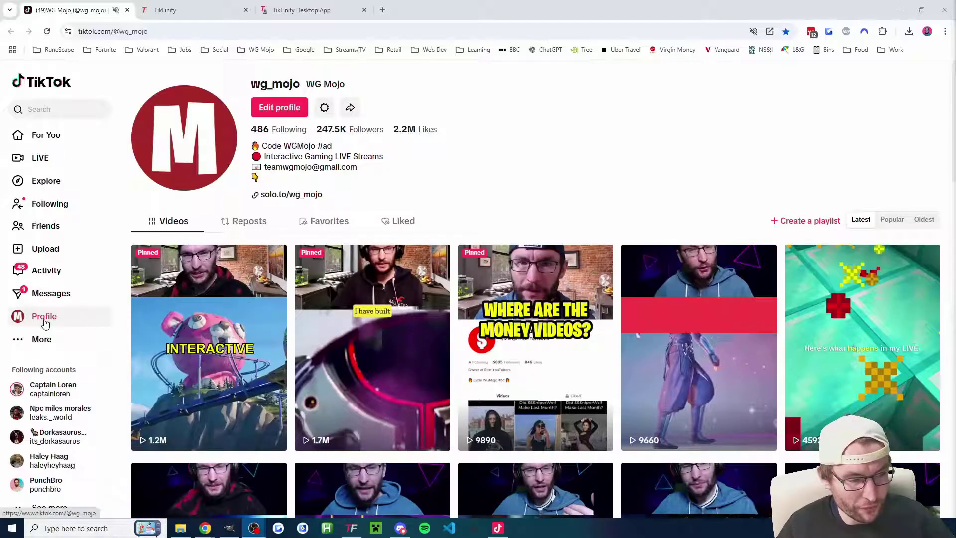
Step: Check the channel's username and display name on the TikTok profile page
{"action": "left_click_drag", "start_coordinate": [250, 83], "coordinate": [344, 84]}
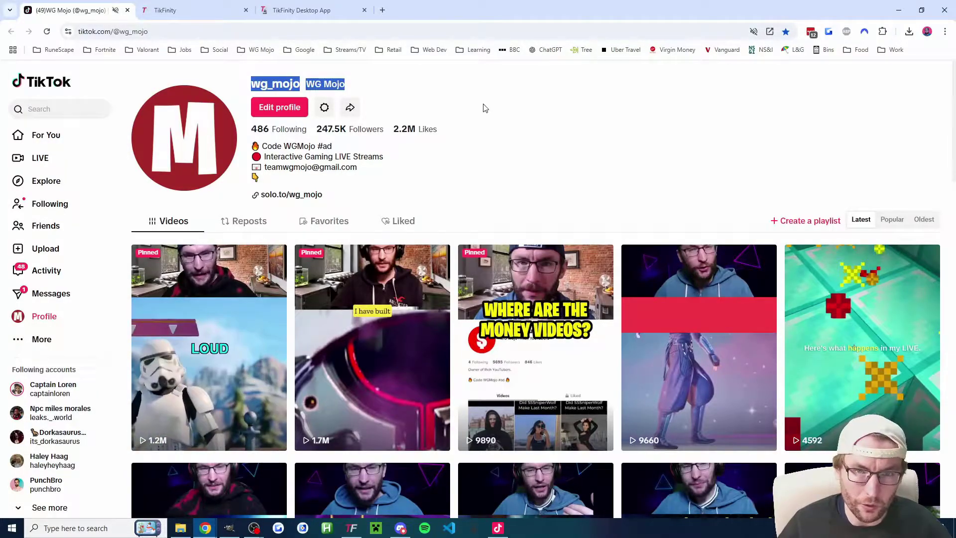
{"action": "left_click", "coordinate": [433, 97]}
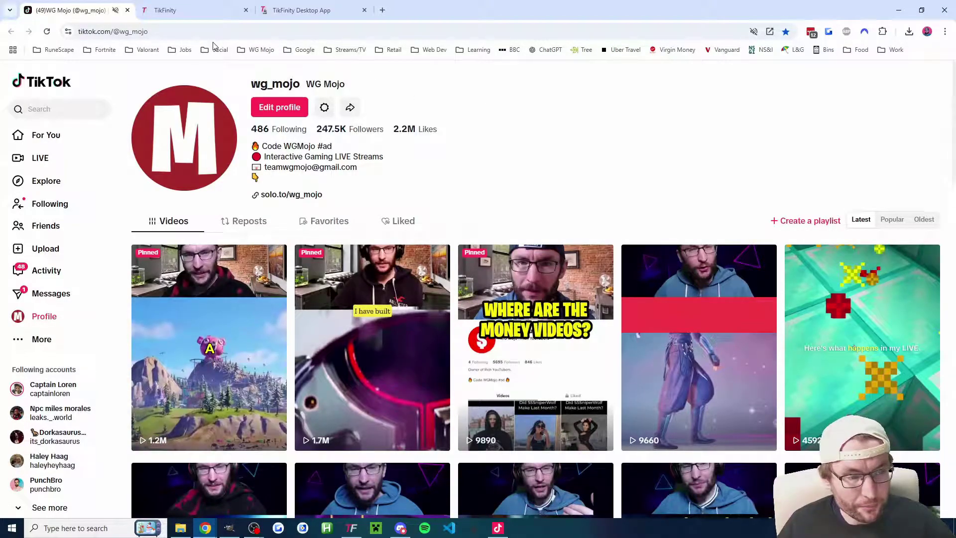
Step: Close the TikFinity web tab and switch to the TikFinity desktop app's Setup page
{"action": "left_click", "coordinate": [189, 9]}
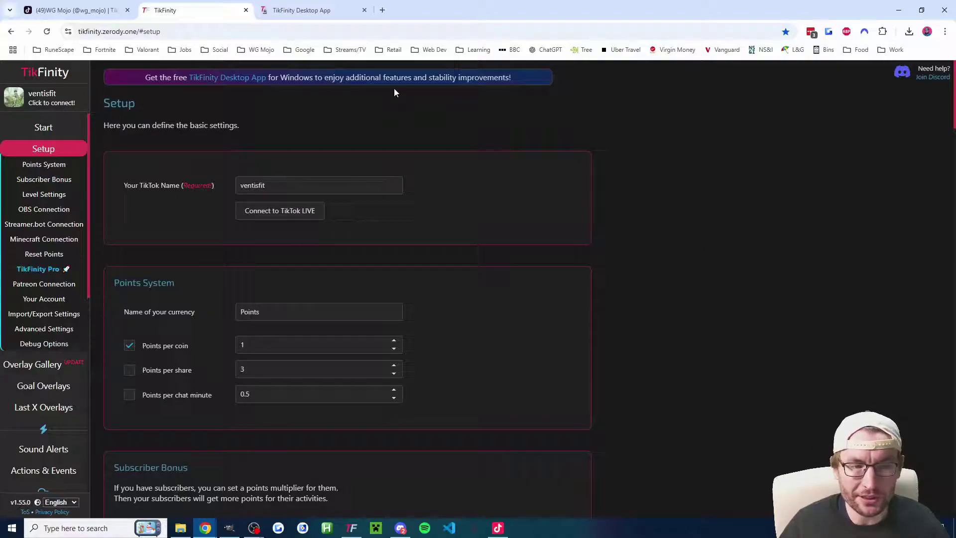
{"action": "left_click", "coordinate": [297, 12]}
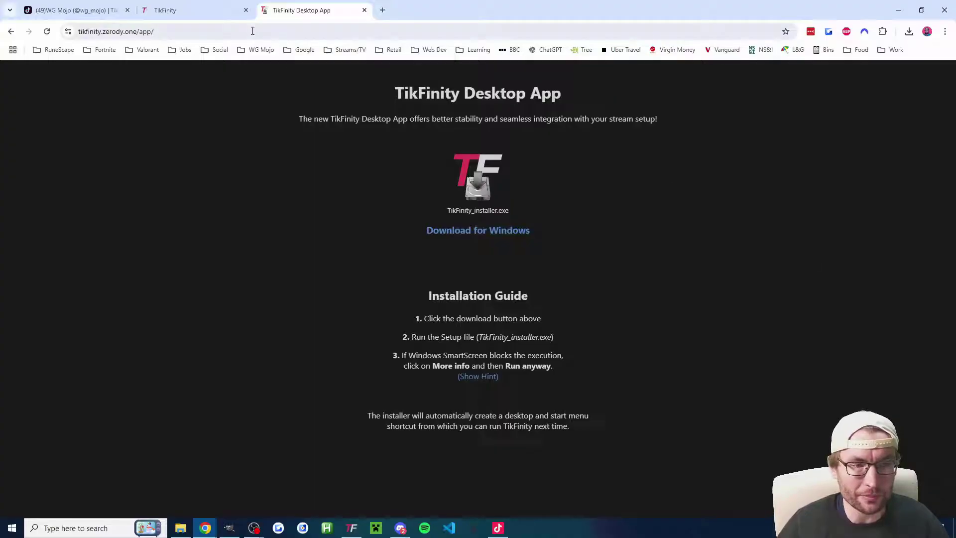
{"action": "left_click", "coordinate": [246, 10]}
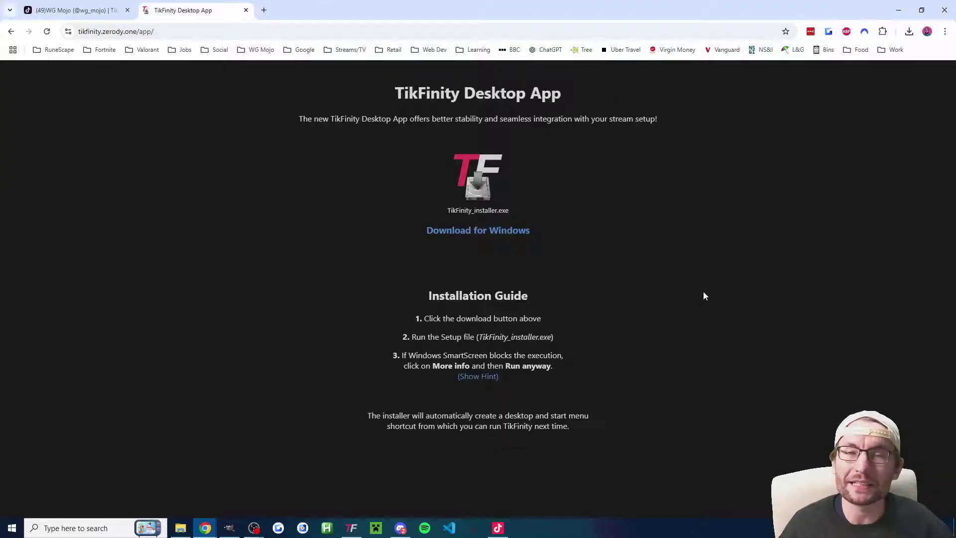
{"action": "key", "text": "alt+Tab"}
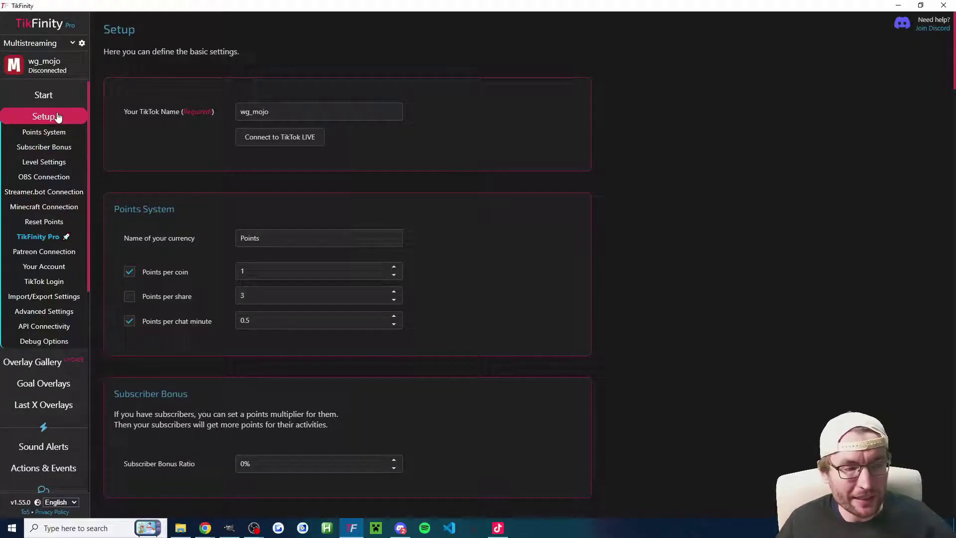
{"action": "left_click", "coordinate": [44, 266]}
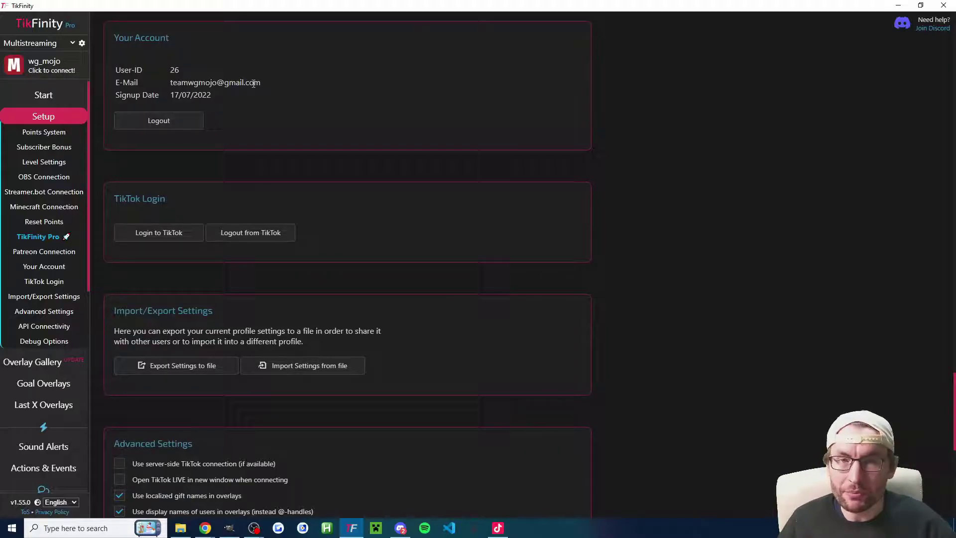
{"action": "left_click_drag", "start_coordinate": [262, 84], "coordinate": [115, 81]}
{"action": "left_click", "coordinate": [114, 82]}
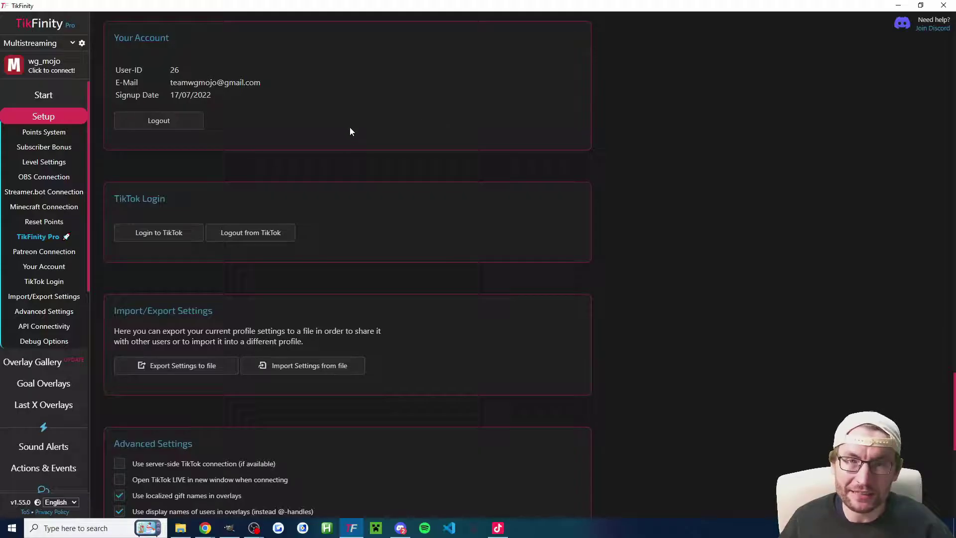
{"action": "scroll", "coordinate": [709, 94], "scroll_direction": "up", "scroll_amount": 20}
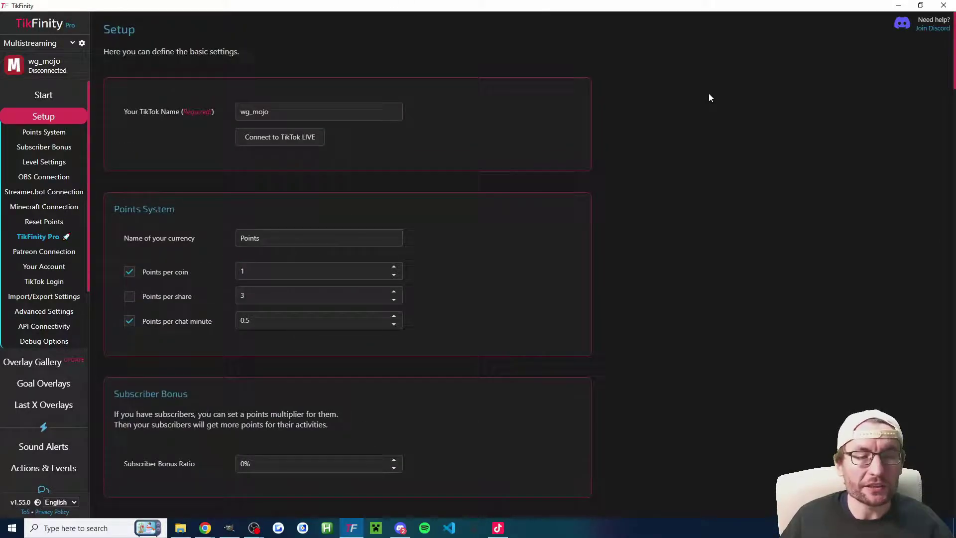
{"action": "double_click", "coordinate": [277, 113]}
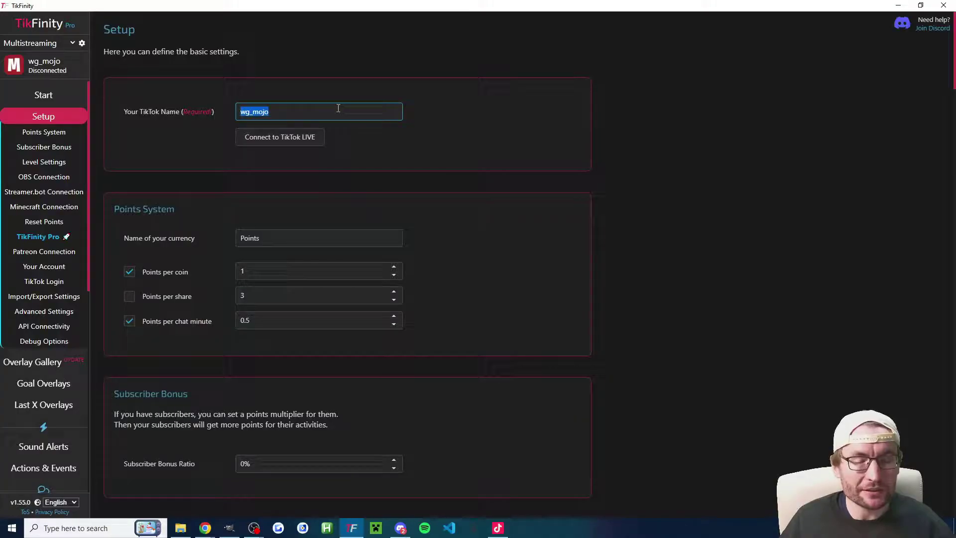
{"action": "key", "text": "alt+Tab"}
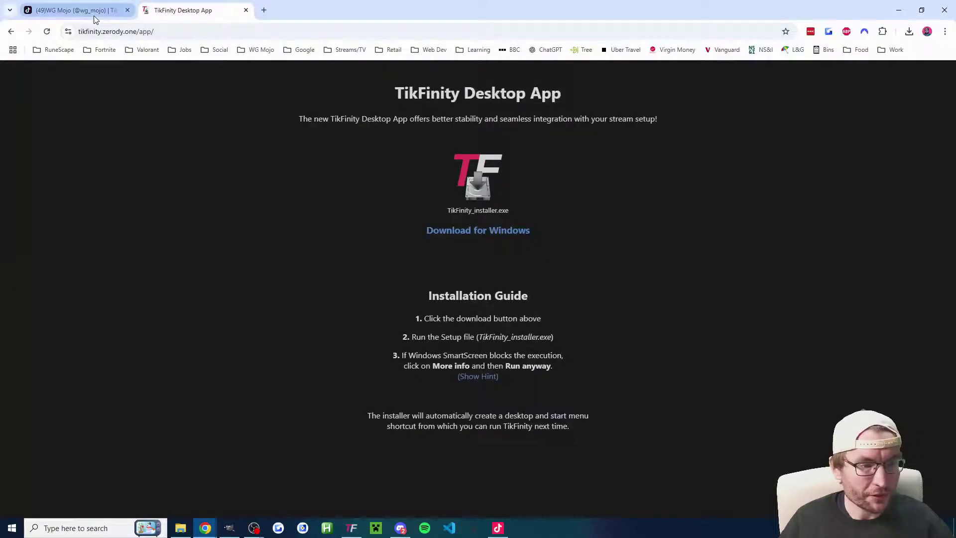
{"action": "left_click", "coordinate": [104, 14]}
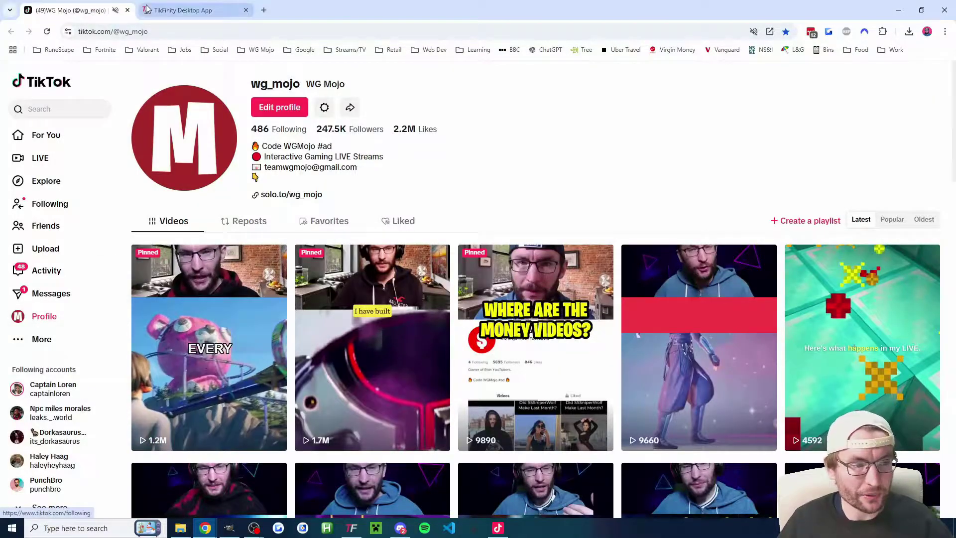
{"action": "left_click_drag", "start_coordinate": [159, 32], "coordinate": [191, 29]}
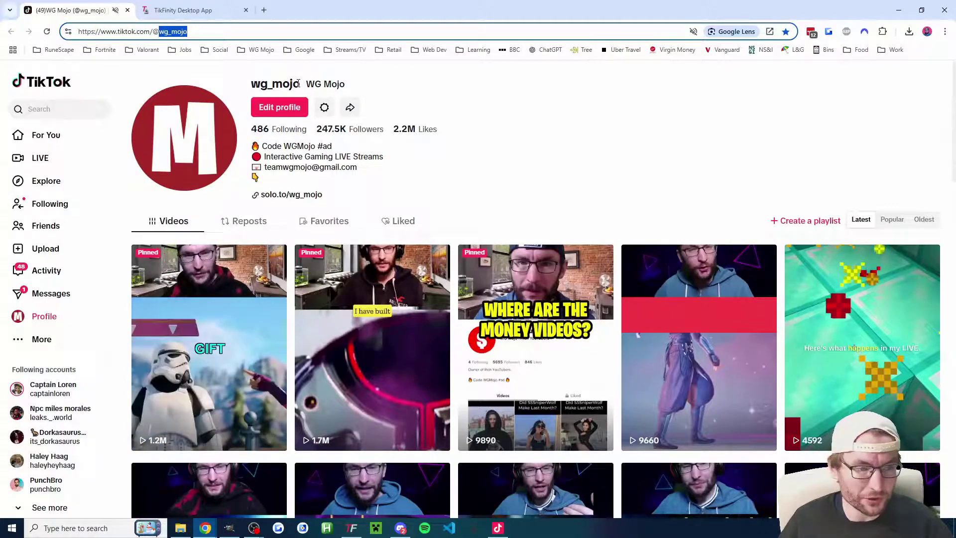
{"action": "double_click", "coordinate": [254, 84]}
{"action": "left_click_drag", "start_coordinate": [304, 84], "coordinate": [349, 83]}
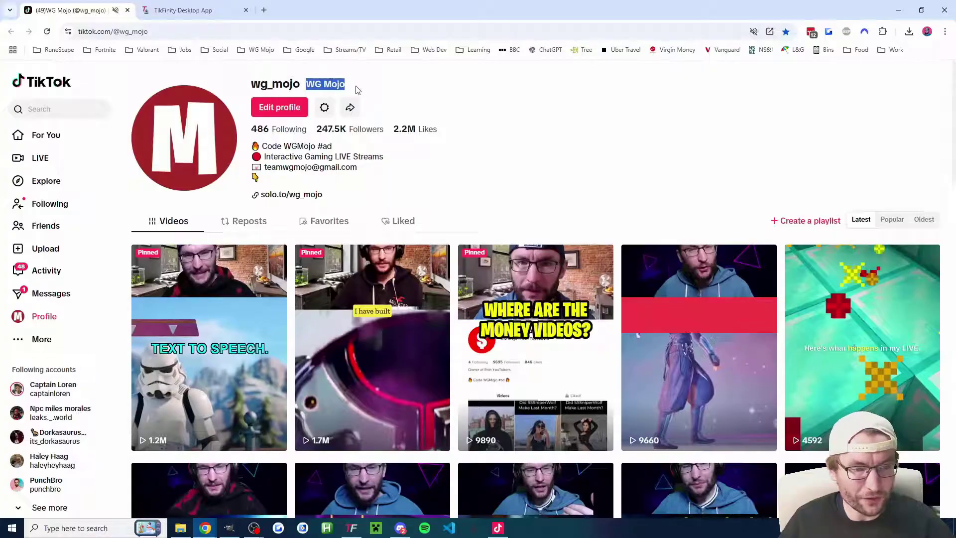
{"action": "left_click", "coordinate": [297, 82]}
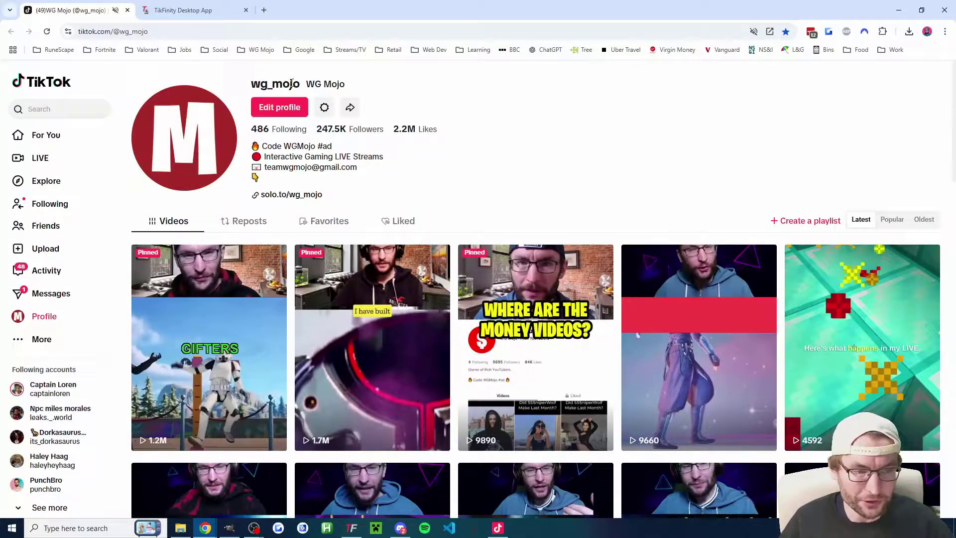
{"action": "left_click_drag", "start_coordinate": [297, 83], "coordinate": [251, 84]}
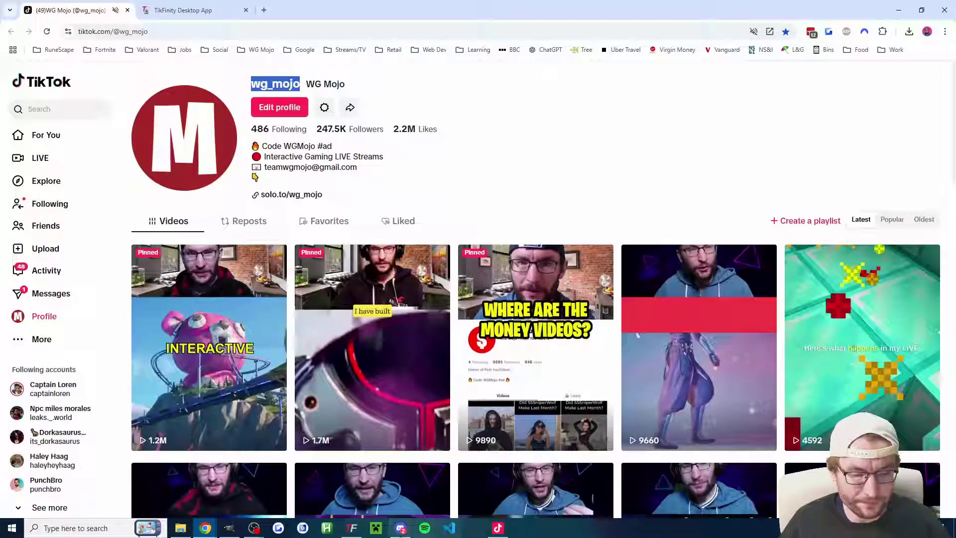
{"action": "key", "text": "alt+Tab"}
Step: Try connecting to TikTok LIVE and dismiss the 'Live has ended' failure message
{"action": "left_click", "coordinate": [367, 118]}
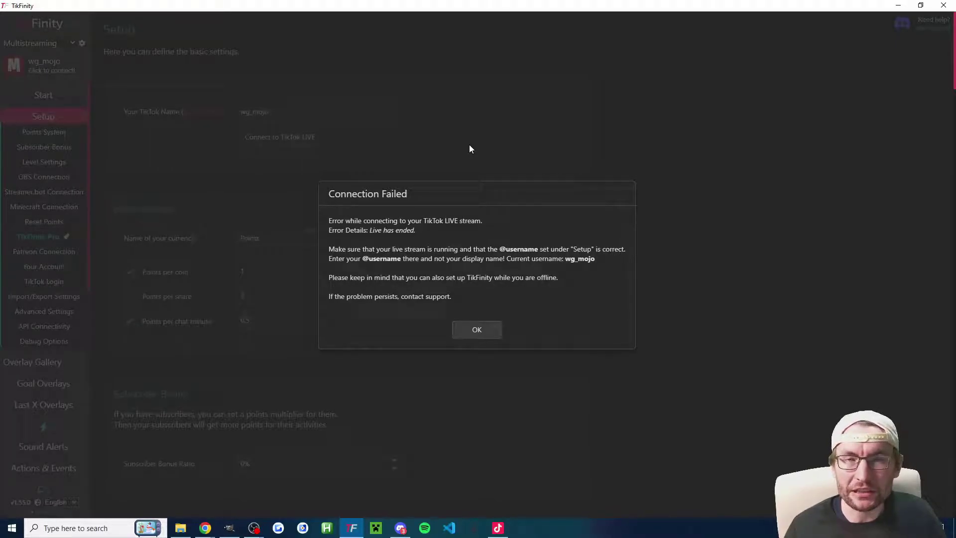
{"action": "left_click", "coordinate": [478, 330]}
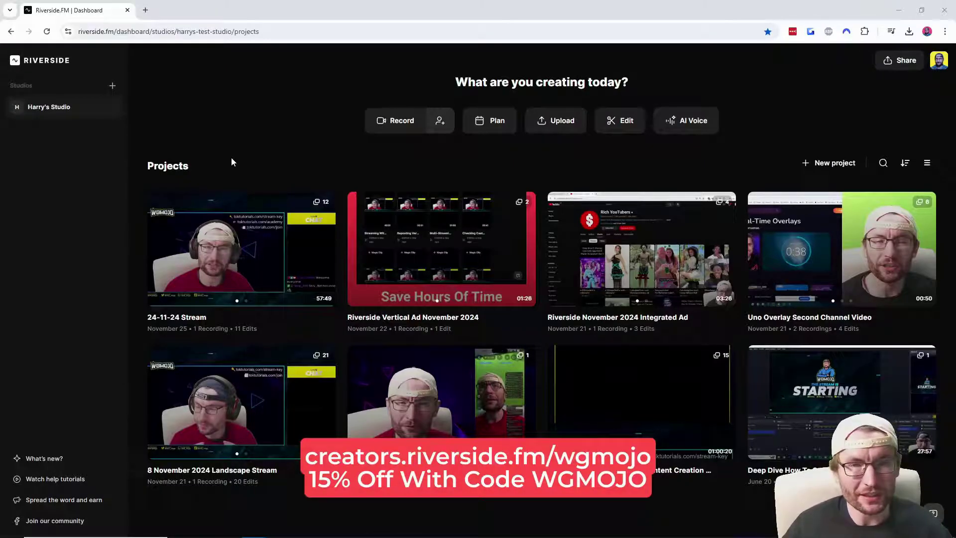
Step: Open the 24-11-24 Stream project with its 57:49 recording and 11 edits
{"action": "left_click", "coordinate": [254, 246]}
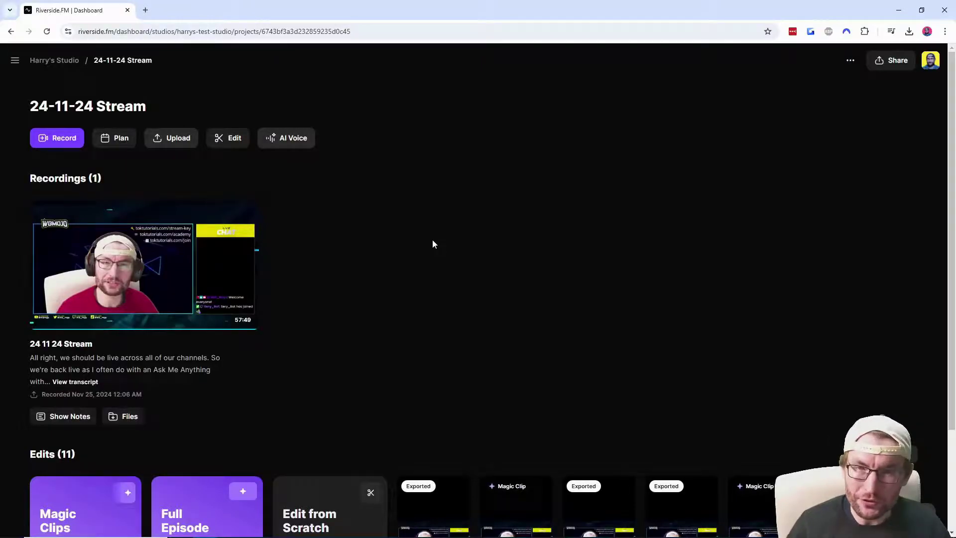
Step: Create a new edit keeping only the 16-second Sidemen Wembley passage found by searching 'sidemen'
{"action": "left_click", "coordinate": [228, 140]}
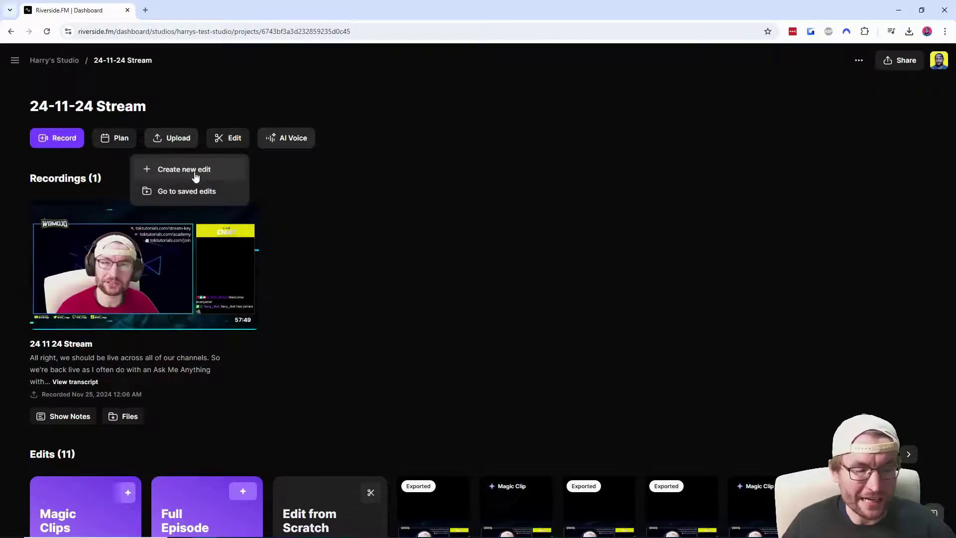
{"action": "left_click", "coordinate": [195, 172]}
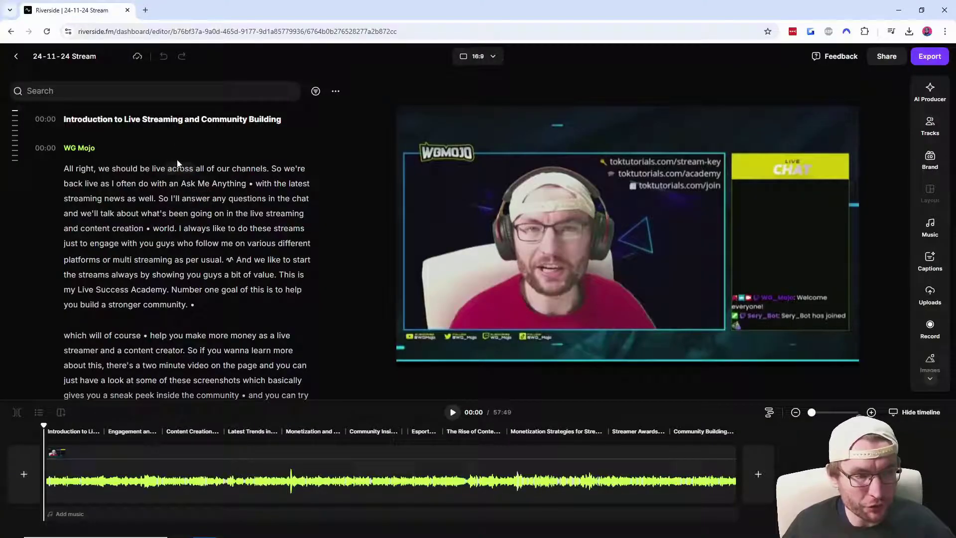
{"action": "type", "text": "sidemen"}
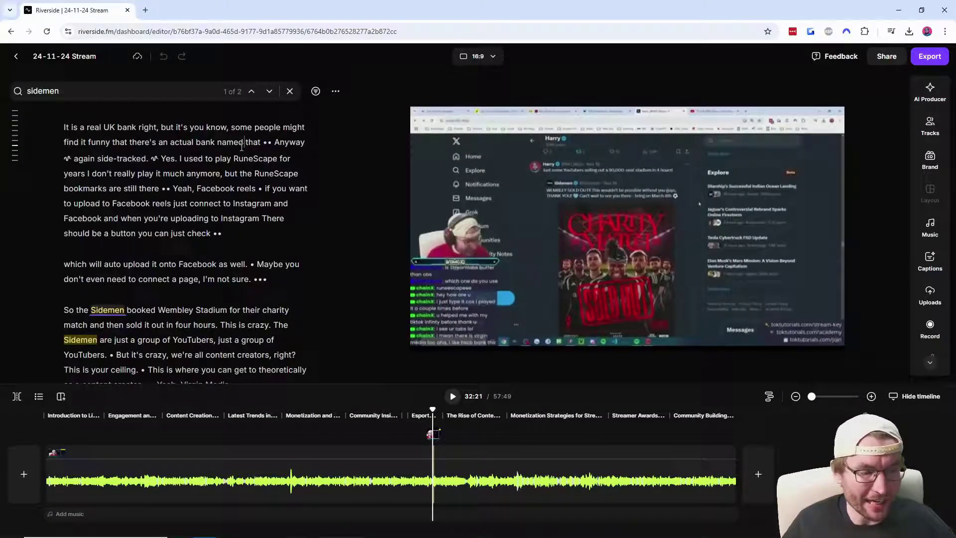
{"action": "scroll", "coordinate": [75, 247], "scroll_direction": "down", "scroll_amount": 1}
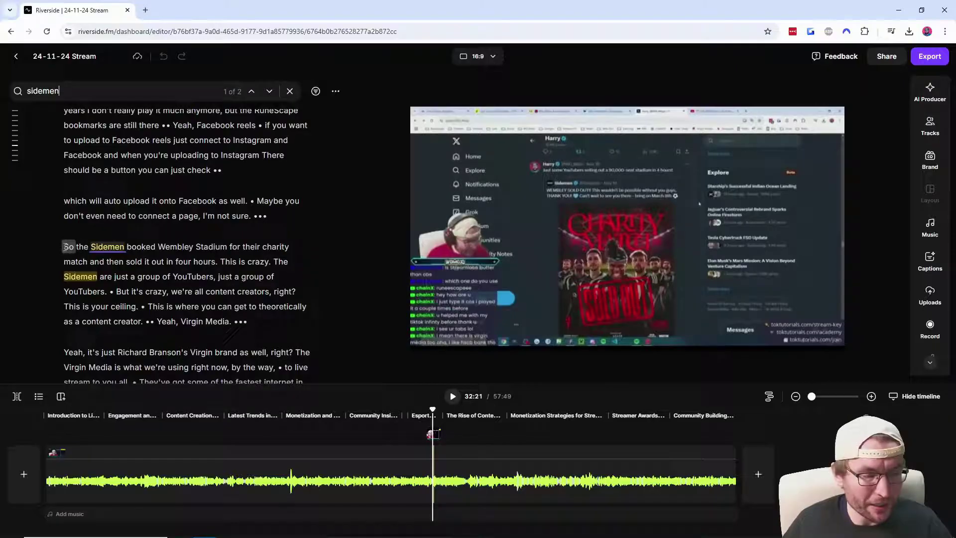
{"action": "left_click_drag", "start_coordinate": [63, 247], "coordinate": [144, 319]}
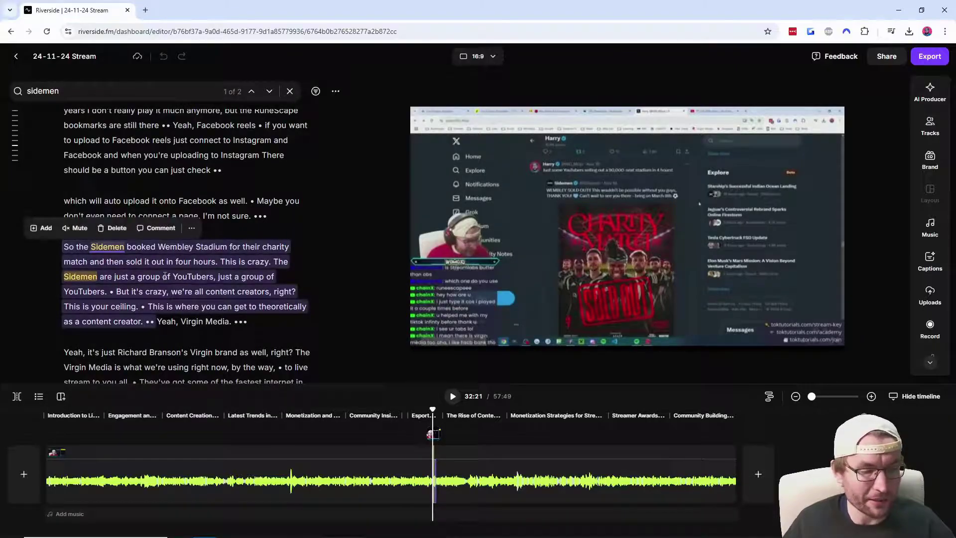
{"action": "left_click", "coordinate": [191, 227]}
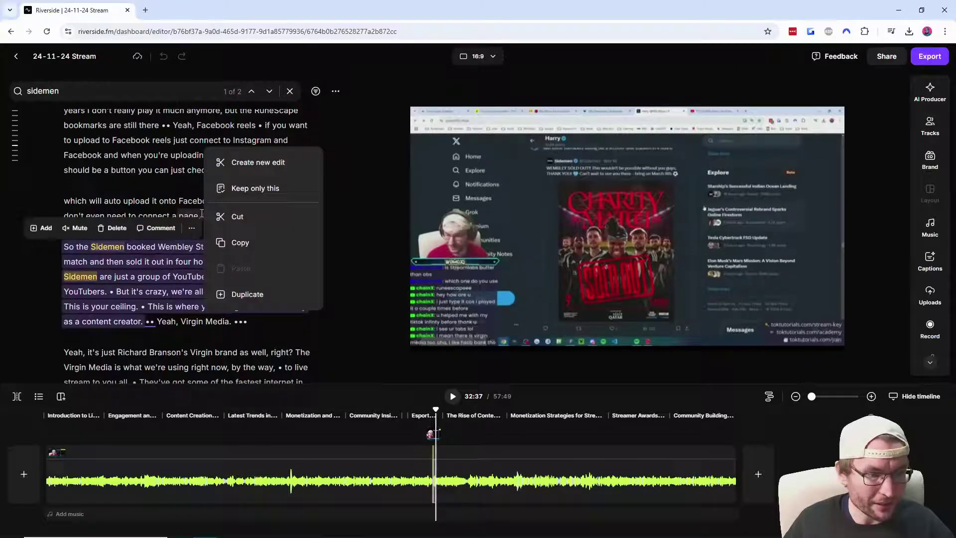
{"action": "left_click", "coordinate": [274, 188]}
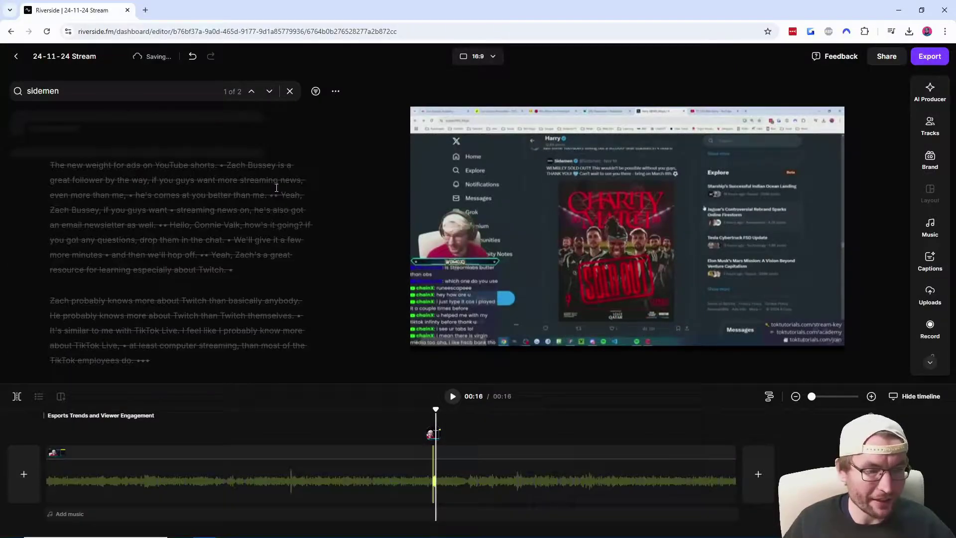
{"action": "scroll", "coordinate": [277, 188], "scroll_direction": "down", "scroll_amount": 5}
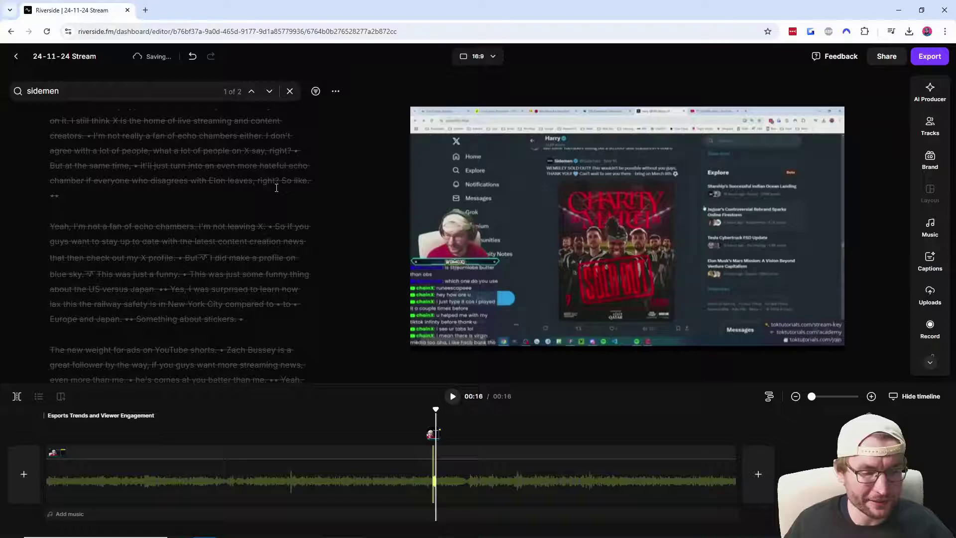
Step: Make the clip vertical 9:16 and zoom in to frame the X sidebar and webcam
{"action": "left_click", "coordinate": [477, 57]}
{"action": "left_click", "coordinate": [453, 148]}
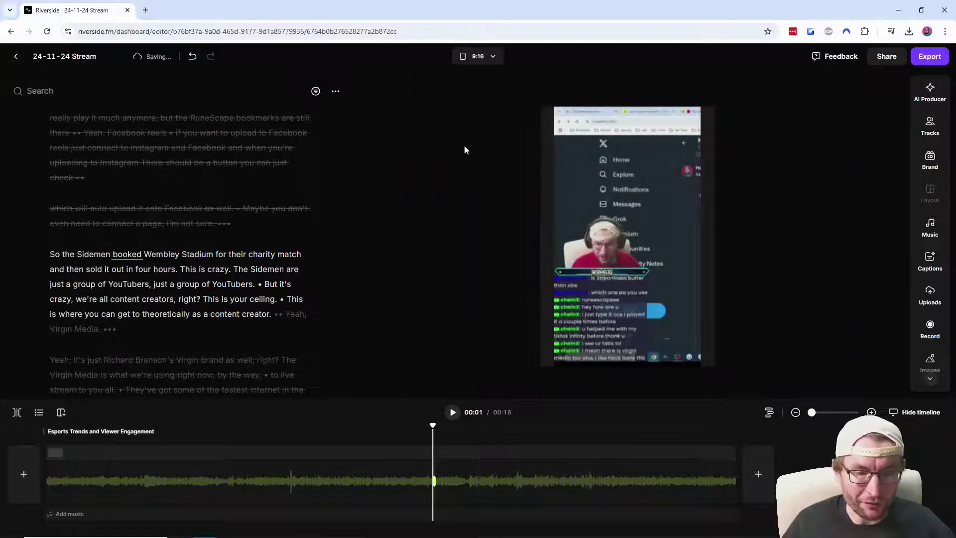
{"action": "left_click", "coordinate": [593, 193]}
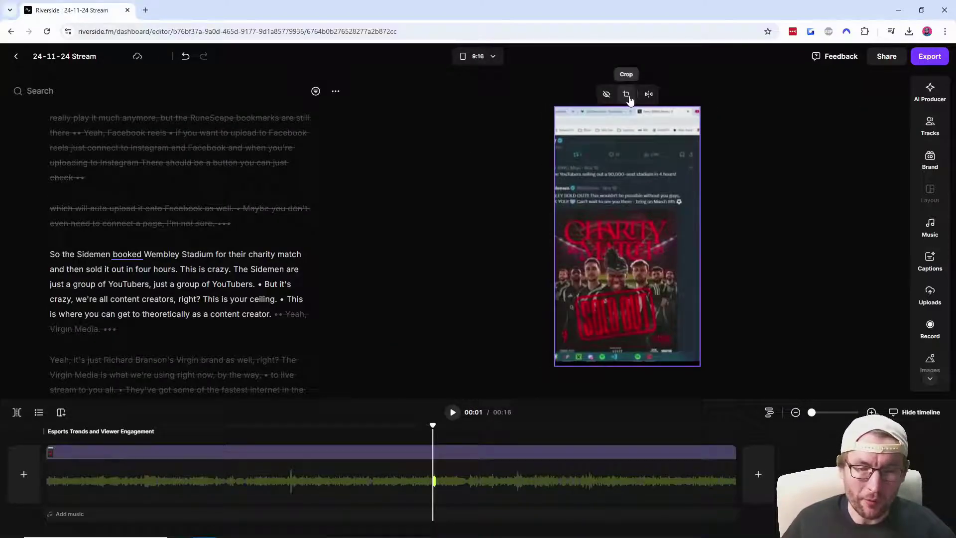
{"action": "left_click_drag", "start_coordinate": [612, 181], "coordinate": [678, 170]}
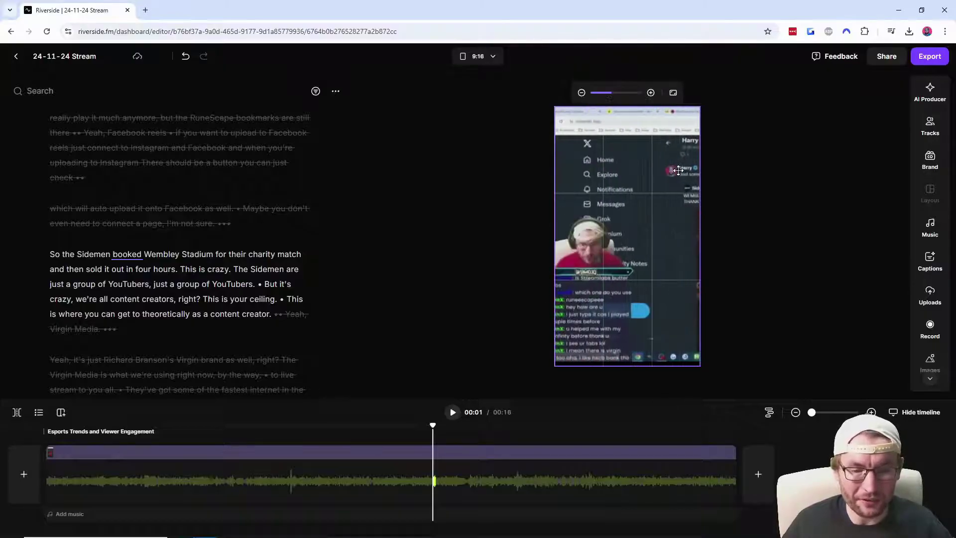
{"action": "left_click", "coordinate": [651, 93]}
{"action": "left_click", "coordinate": [650, 93]}
{"action": "left_click", "coordinate": [651, 94]}
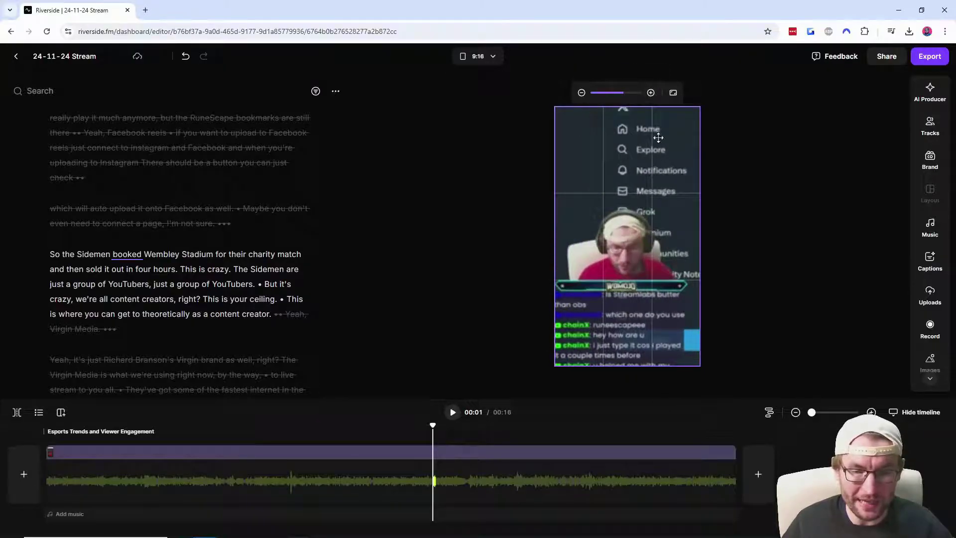
{"action": "left_click", "coordinate": [651, 95]}
{"action": "left_click", "coordinate": [651, 96]}
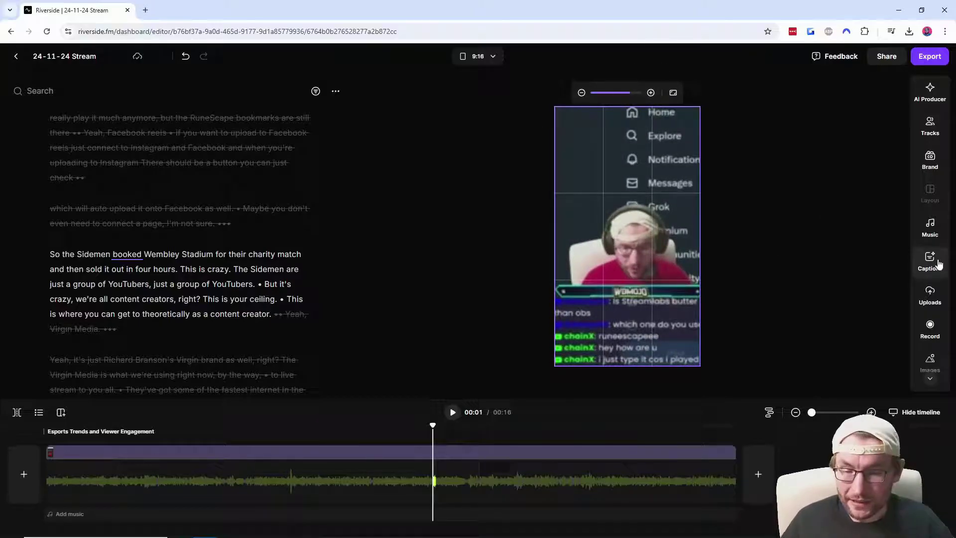
Step: Add preset-styled captions near the top of the frame and bring up the export options
{"action": "left_click", "coordinate": [938, 263]}
{"action": "left_click", "coordinate": [624, 236]}
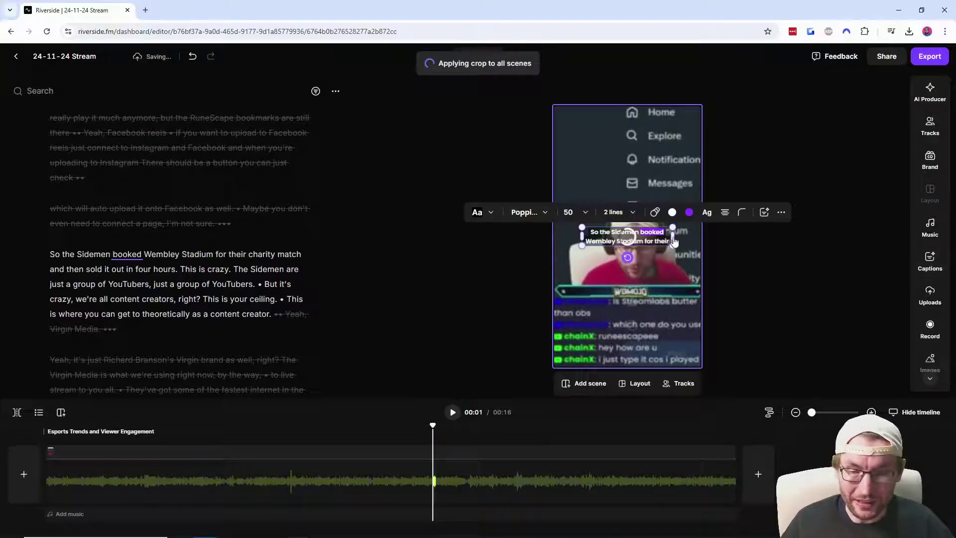
{"action": "left_click_drag", "start_coordinate": [623, 235], "coordinate": [665, 180]}
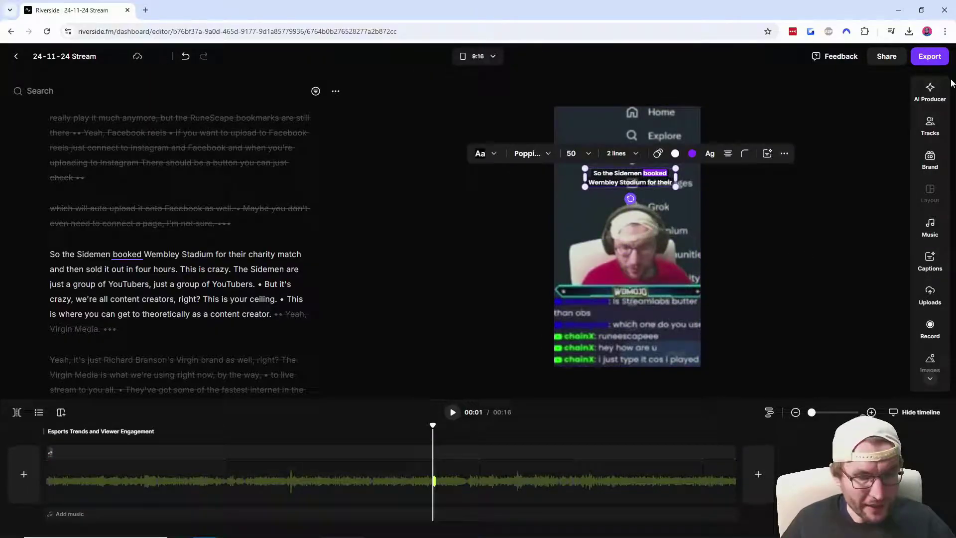
{"action": "left_click", "coordinate": [930, 57]}
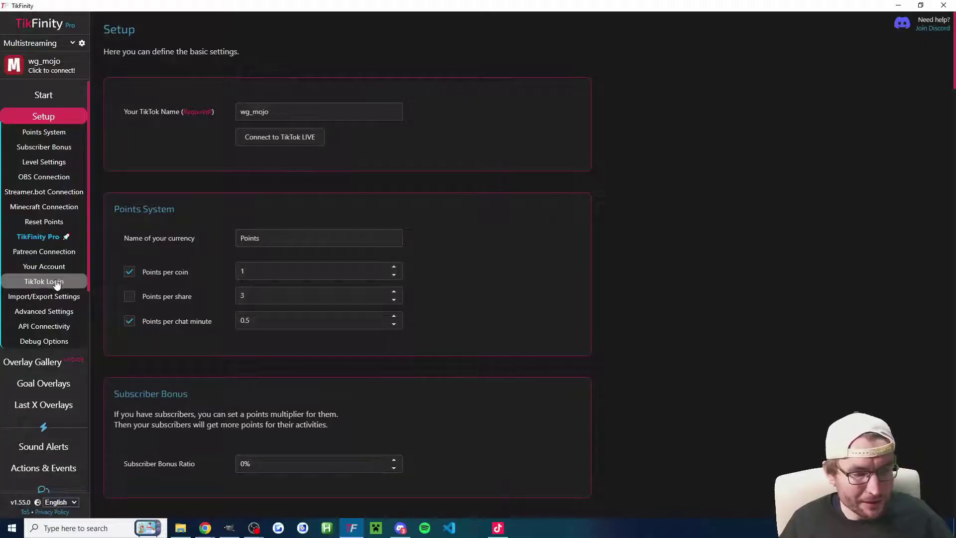
Step: Attempt the TikTok login from TikFinity's Setup page, leaving the account disconnected
{"action": "left_click", "coordinate": [55, 281]}
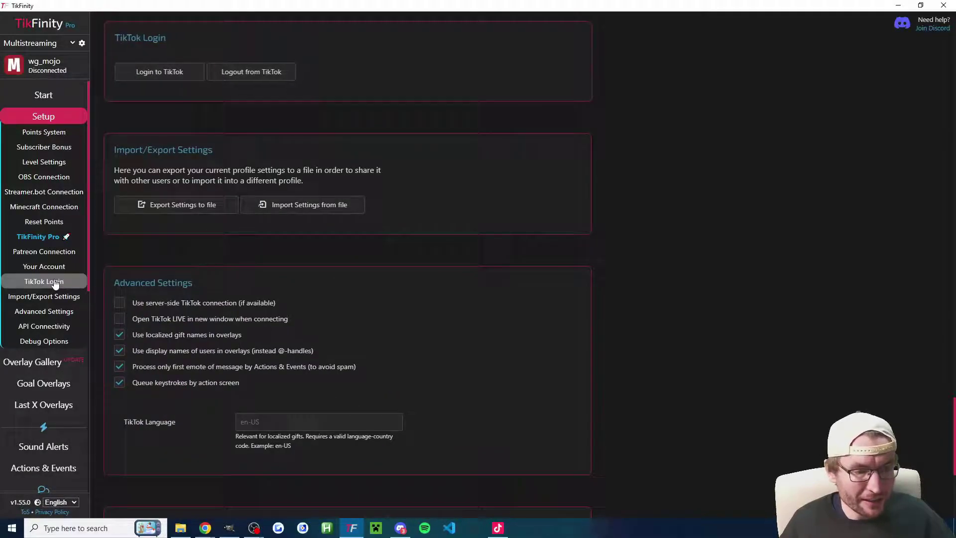
{"action": "left_click", "coordinate": [267, 75]}
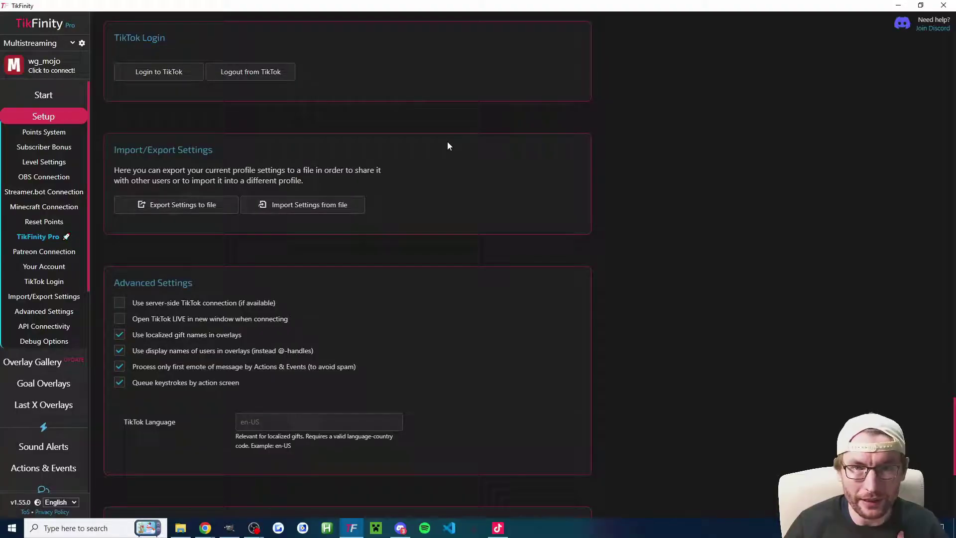
{"action": "scroll", "coordinate": [447, 145], "scroll_direction": "up", "scroll_amount": 4}
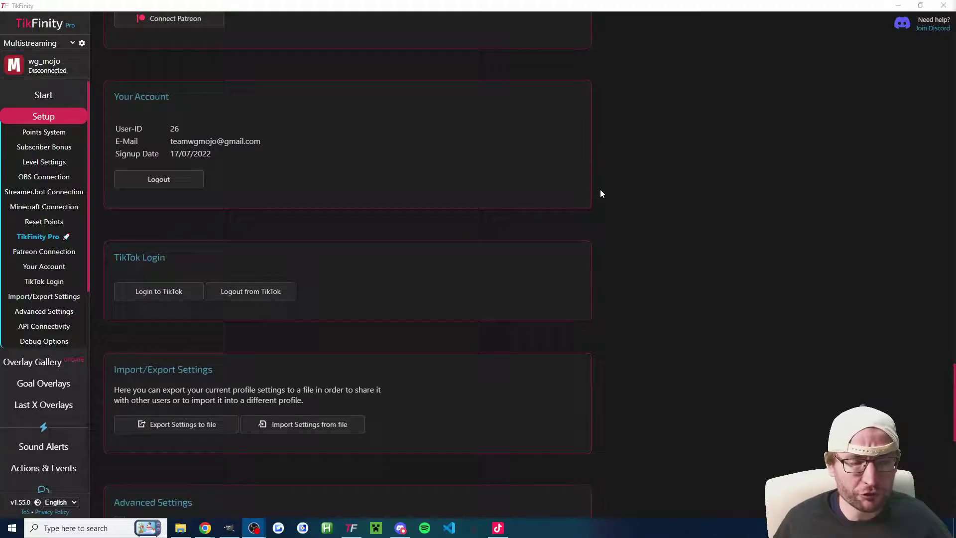
{"action": "scroll", "coordinate": [125, 329], "scroll_direction": "down", "scroll_amount": 3}
{"action": "scroll", "coordinate": [45, 318], "scroll_direction": "down", "scroll_amount": 3}
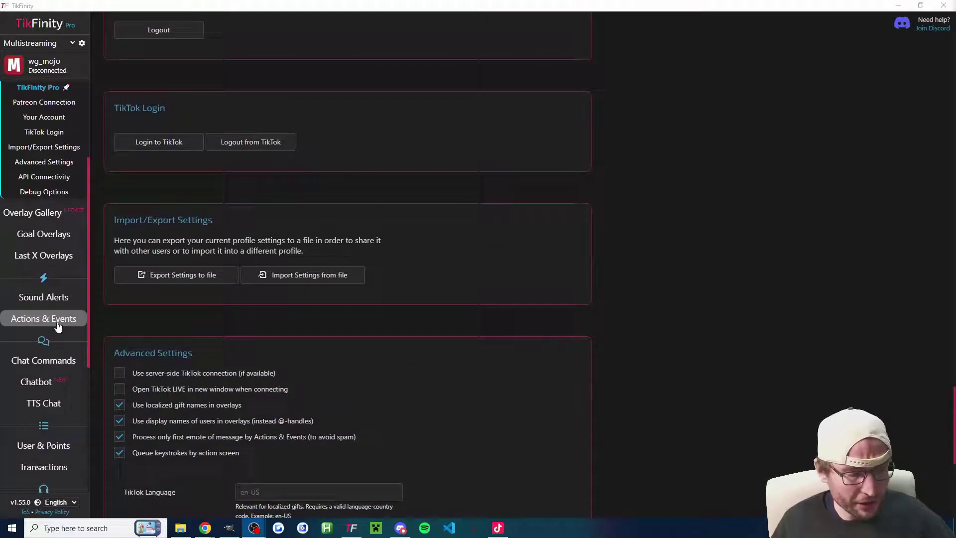
Step: Create a sound alert playing Fart at slightly lower volume for Love you (1 Coins) gifts
{"action": "left_click", "coordinate": [49, 297]}
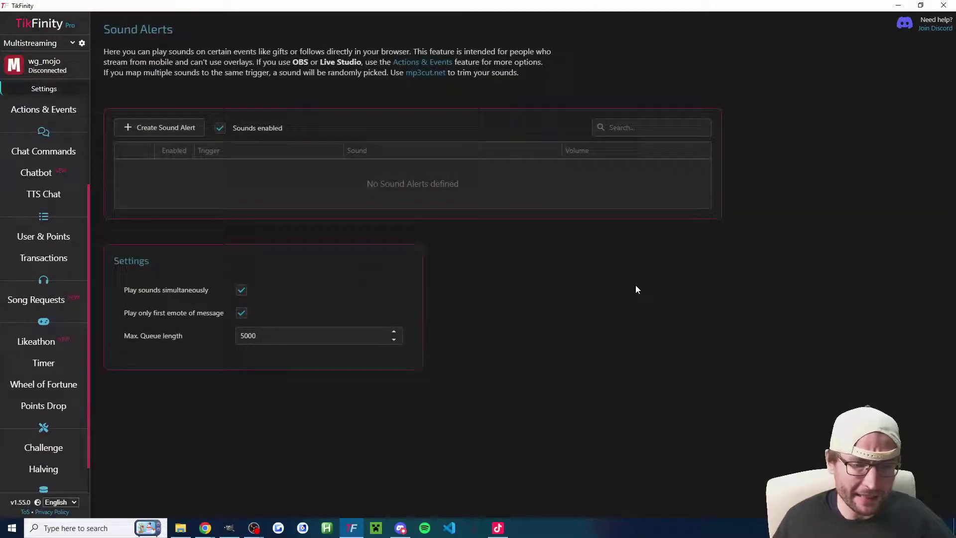
{"action": "left_click", "coordinate": [159, 127]}
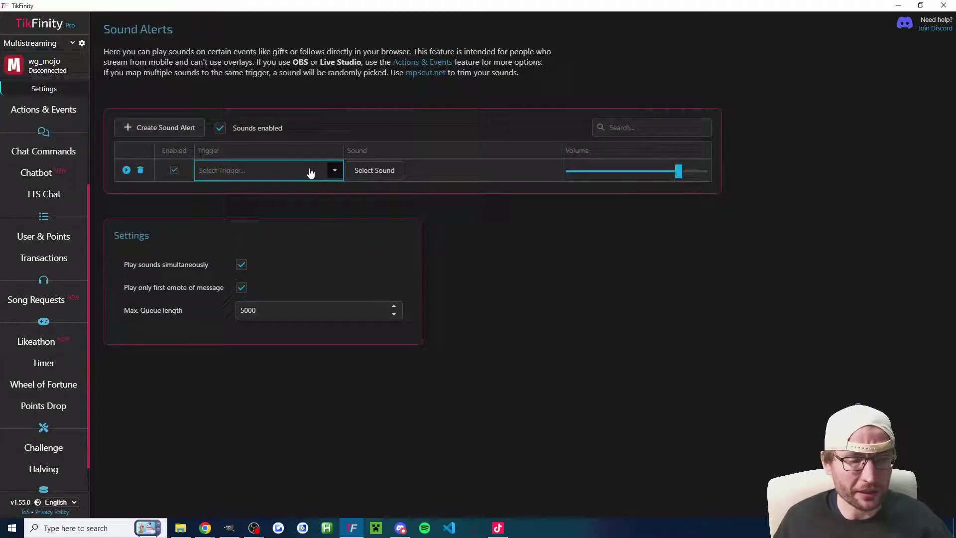
{"action": "left_click", "coordinate": [326, 174]}
{"action": "left_click", "coordinate": [327, 173]}
{"action": "left_click", "coordinate": [328, 172]}
{"action": "scroll", "coordinate": [277, 269], "scroll_direction": "down", "scroll_amount": 5}
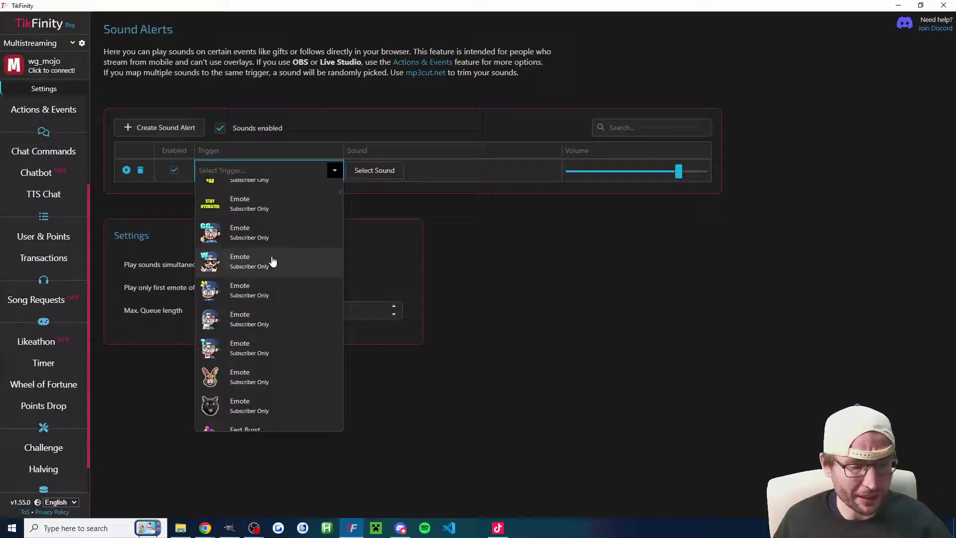
{"action": "scroll", "coordinate": [281, 275], "scroll_direction": "down", "scroll_amount": 2}
{"action": "left_click", "coordinate": [256, 291]}
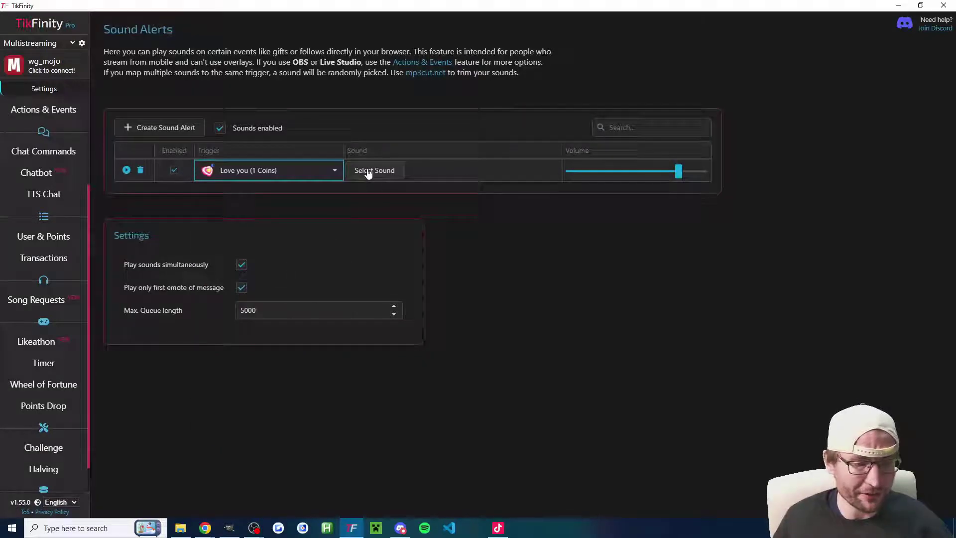
{"action": "left_click", "coordinate": [375, 170]}
{"action": "left_click", "coordinate": [583, 269]}
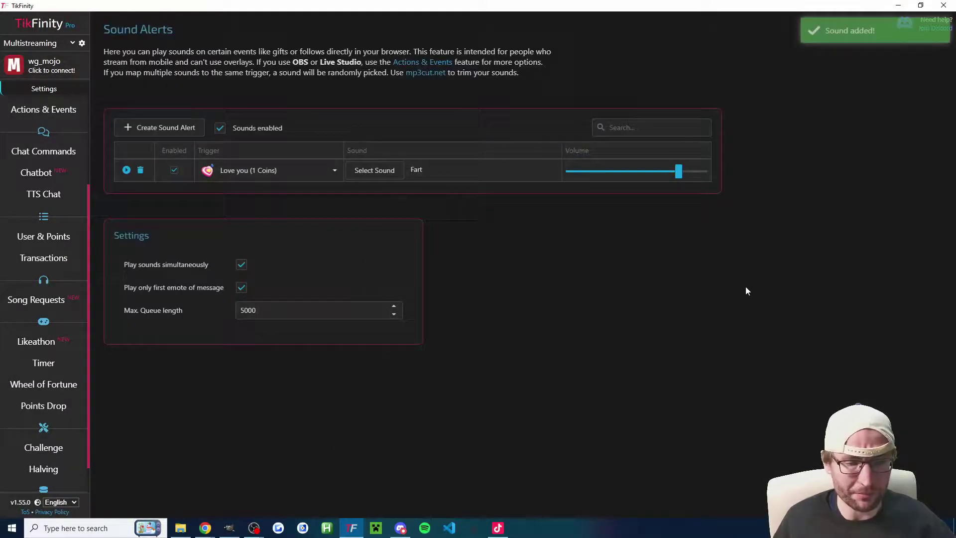
{"action": "left_click_drag", "start_coordinate": [679, 172], "coordinate": [670, 177]}
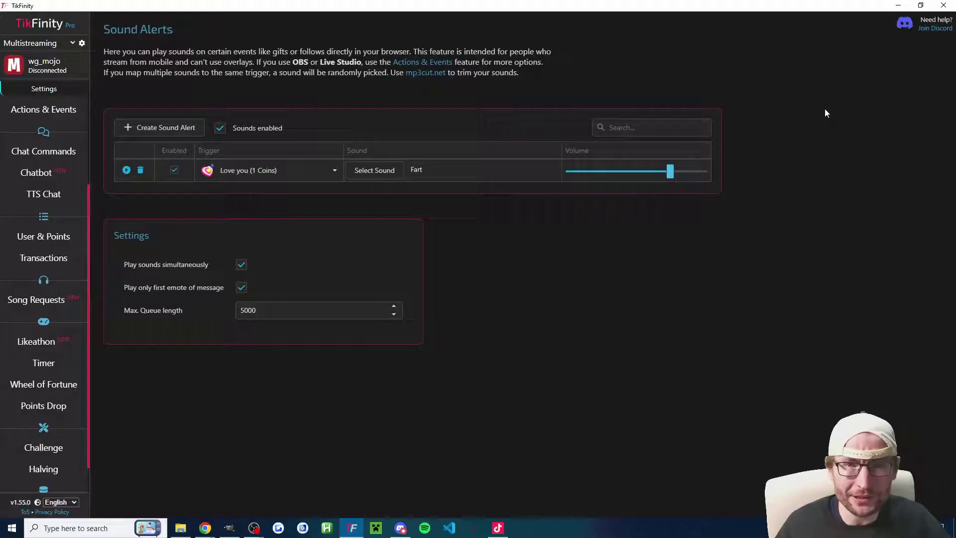
{"action": "key", "text": "alt+Tab"}
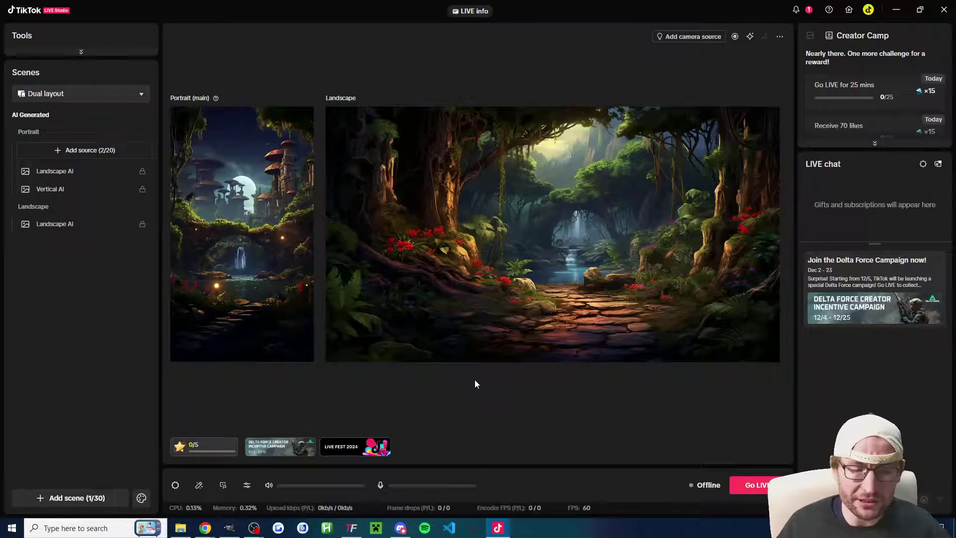
Step: Confirm the primary speaker's audio source stays HyperX Cloud II Wireless in the audio mixer
{"action": "left_click", "coordinate": [247, 485]}
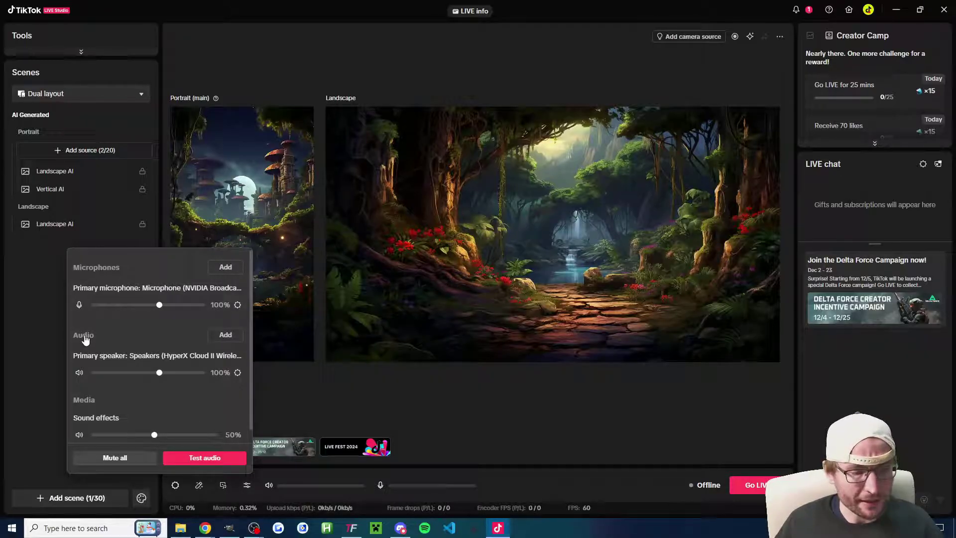
{"action": "left_click", "coordinate": [238, 372]}
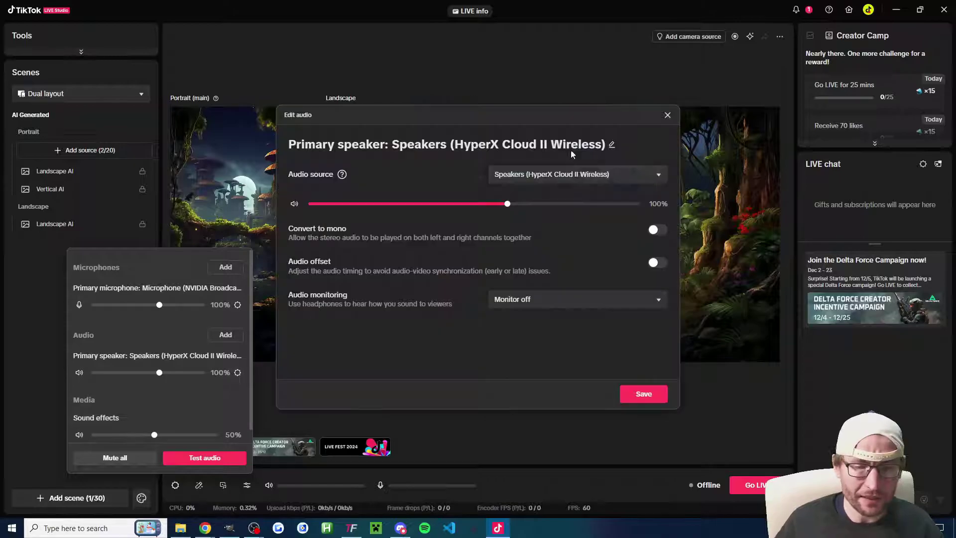
{"action": "left_click", "coordinate": [580, 179]}
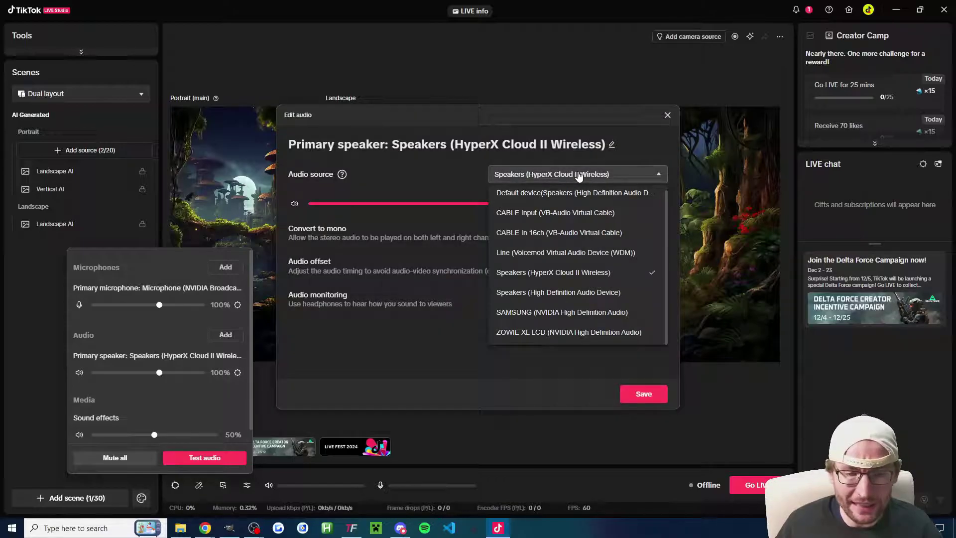
{"action": "left_click", "coordinate": [639, 147]}
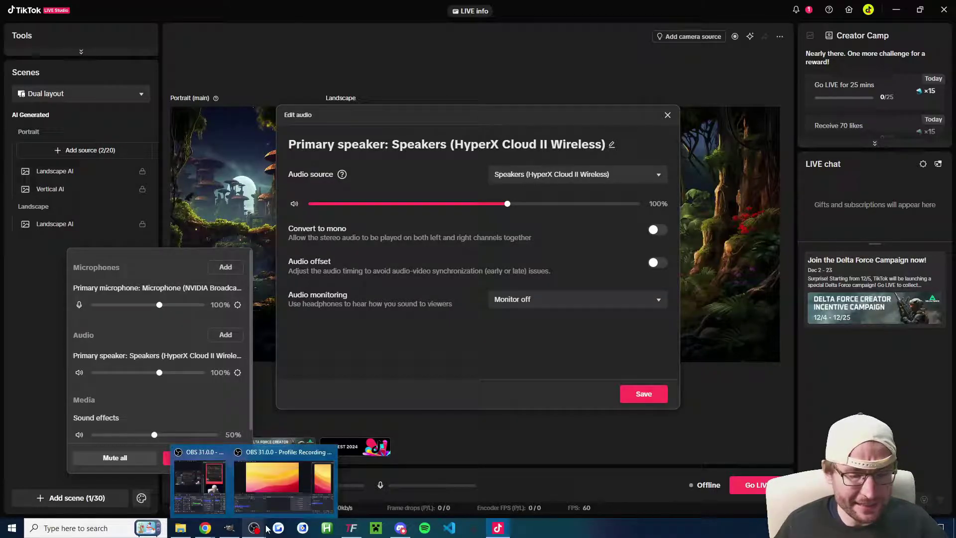
{"action": "left_click", "coordinate": [649, 397]}
Step: In OBS, check which devices Desktop Audio can use in the Audio settings
{"action": "mouse_move", "coordinate": [253, 528]}
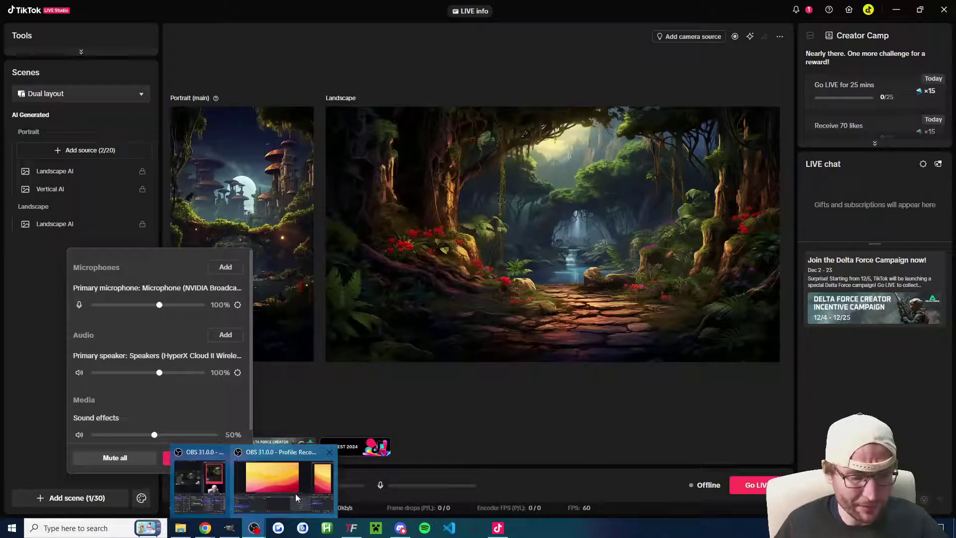
{"action": "left_click", "coordinate": [294, 494]}
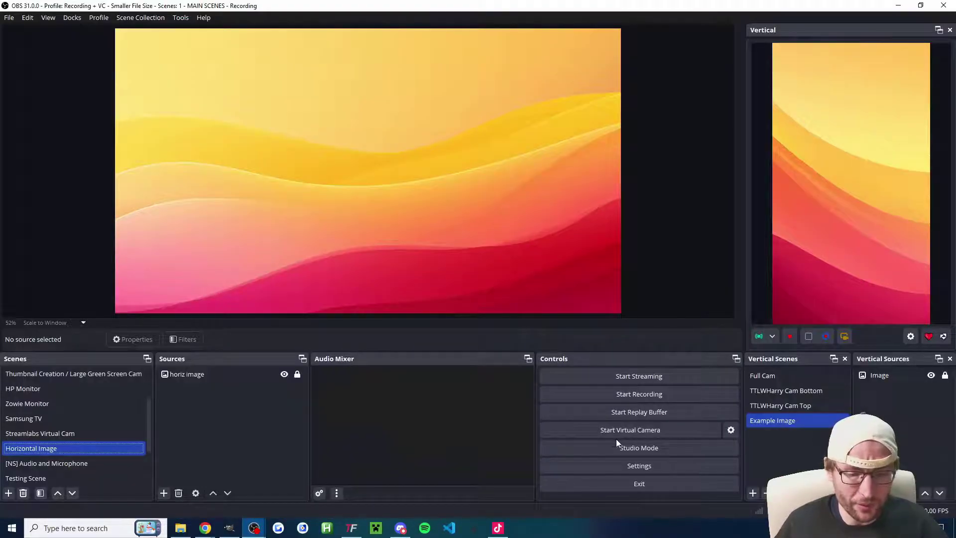
{"action": "left_click", "coordinate": [630, 463]}
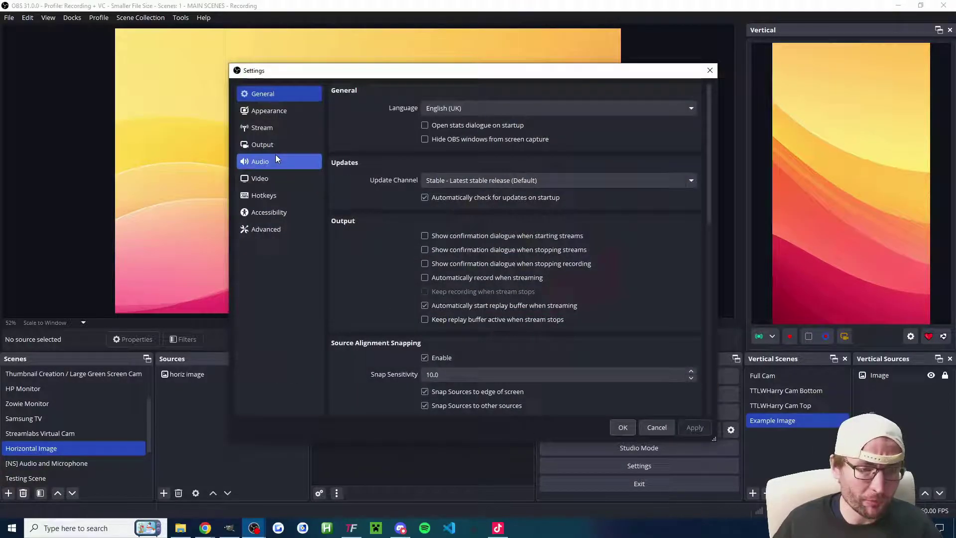
{"action": "left_click", "coordinate": [259, 161]}
{"action": "left_click", "coordinate": [444, 174]}
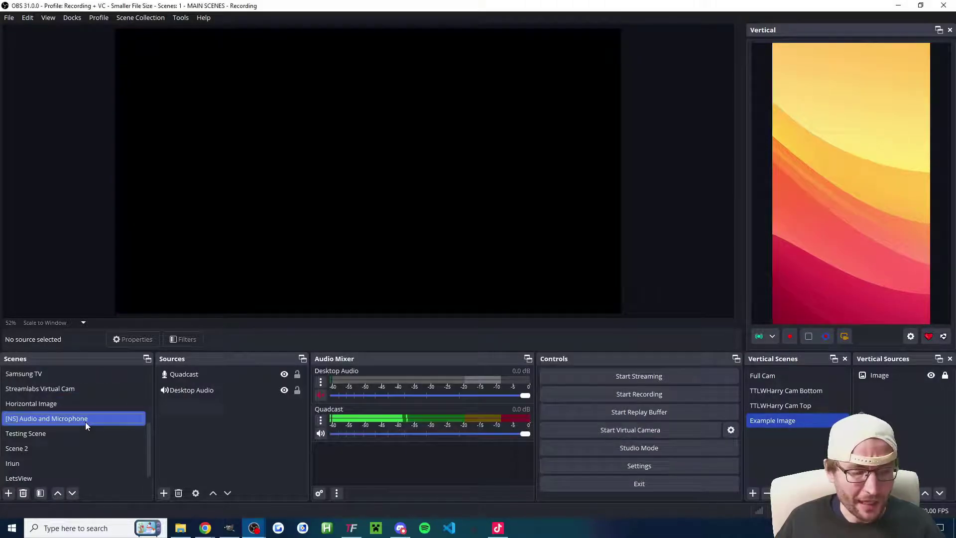
Step: Select the [NS] Audio and Microphone scene and inspect its Desktop Audio source
{"action": "left_click", "coordinate": [189, 390]}
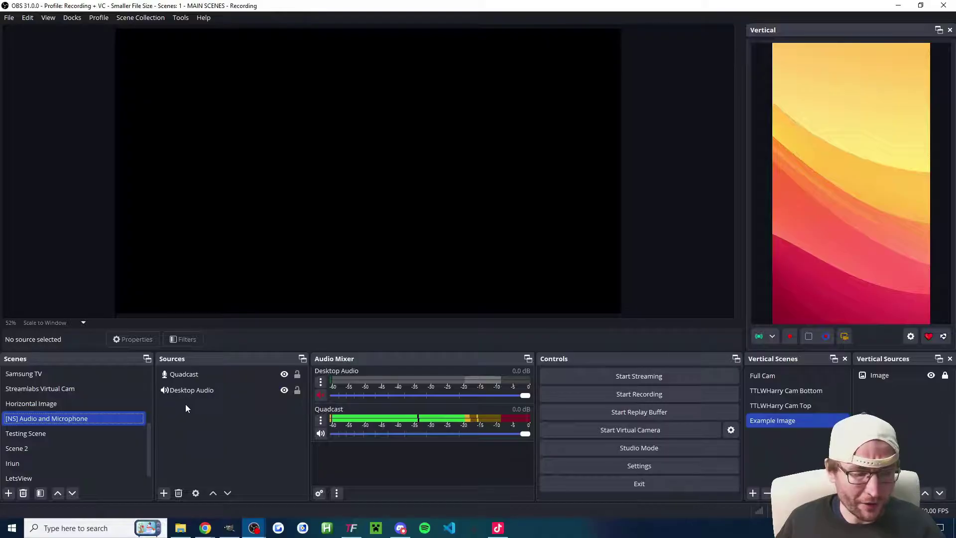
{"action": "left_click", "coordinate": [70, 418]}
{"action": "left_click", "coordinate": [228, 390]}
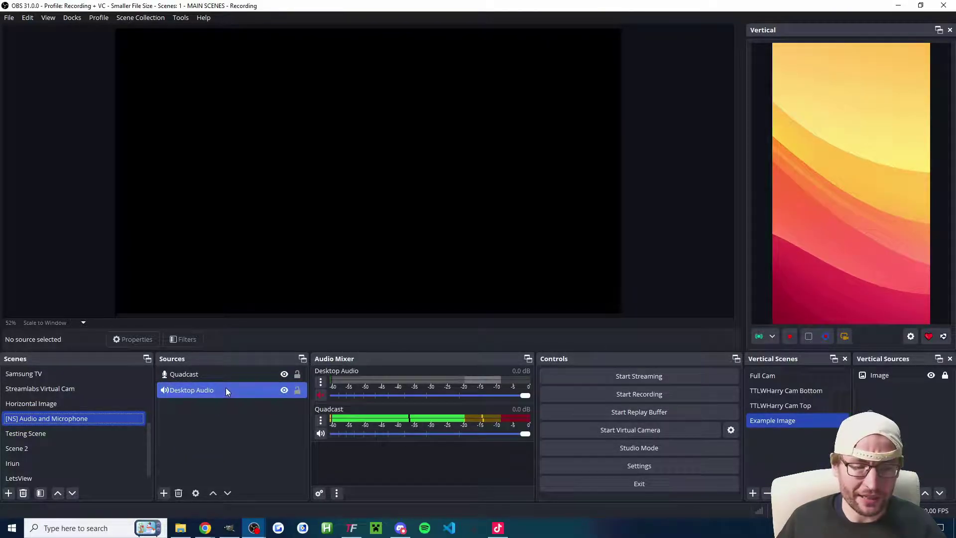
{"action": "left_click", "coordinate": [187, 400]}
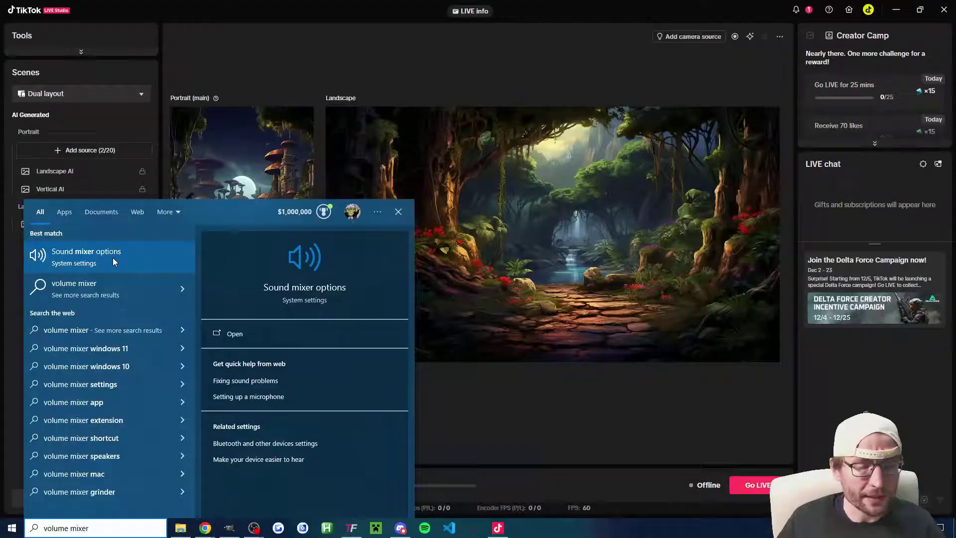
{"action": "left_click", "coordinate": [113, 258]}
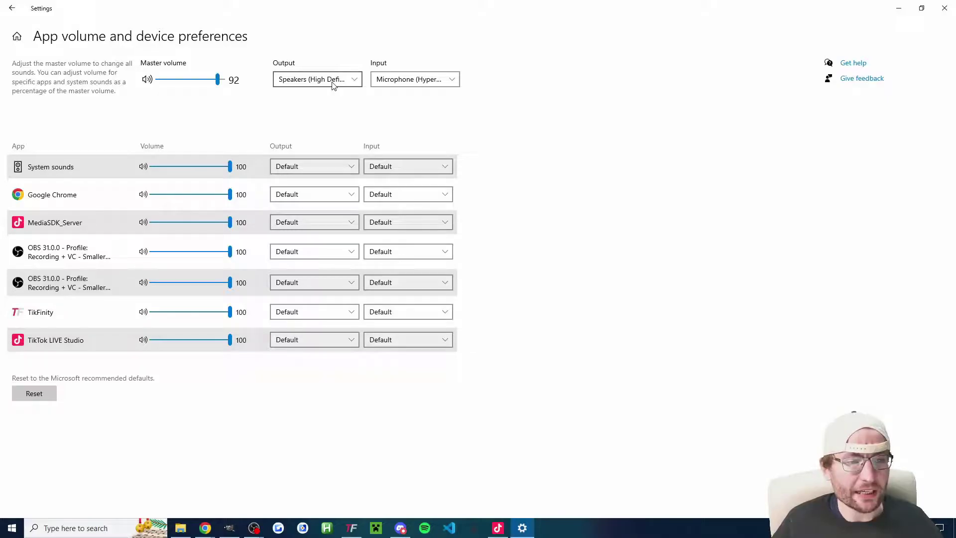
{"action": "left_click", "coordinate": [333, 83]}
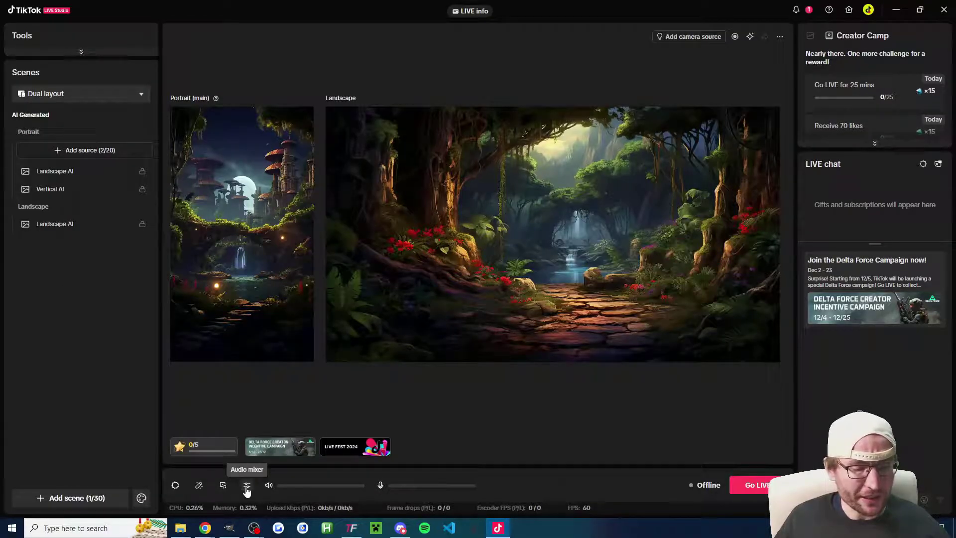
Step: Check the audio levels in LIVE Studio's mixer, then bring TikFinity's Sound Alerts page forward
{"action": "left_click", "coordinate": [247, 487]}
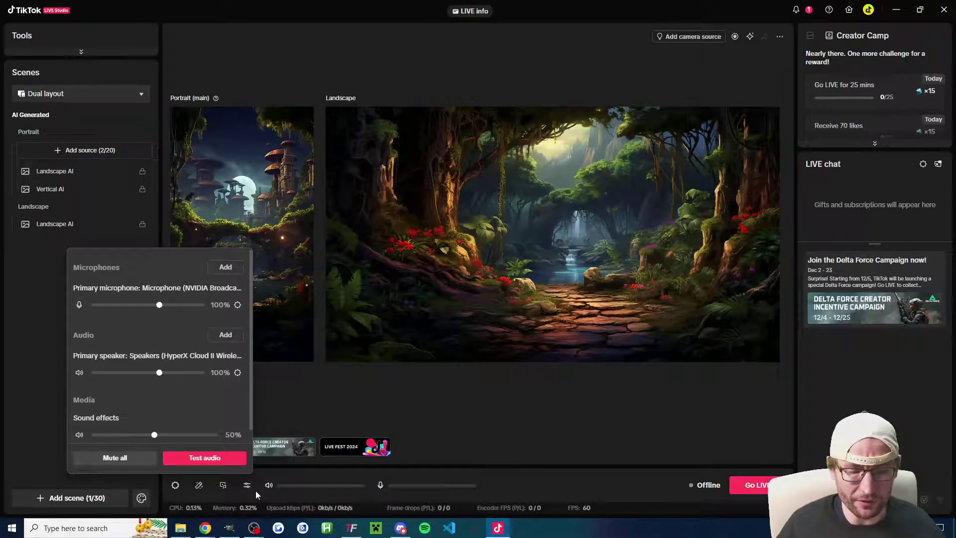
{"action": "left_click", "coordinate": [351, 527]}
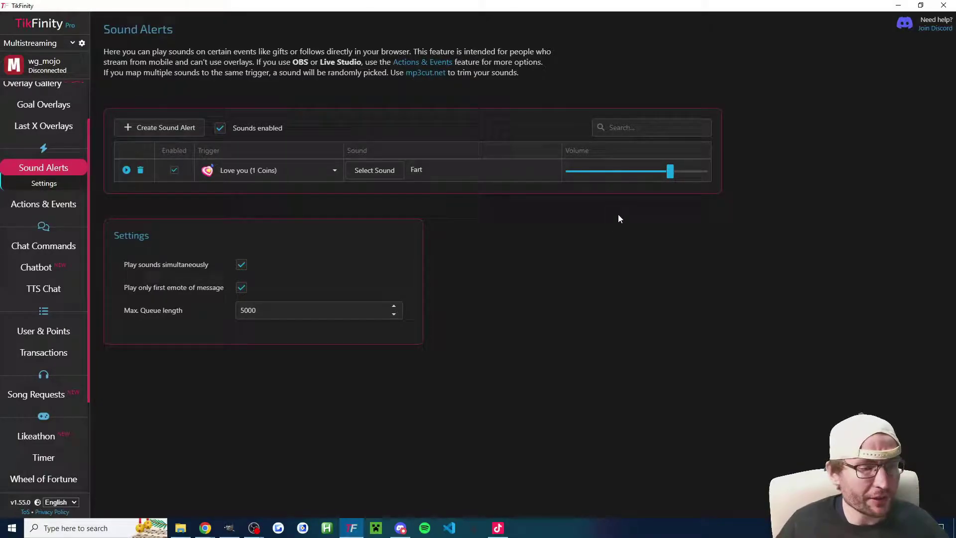
Step: Lower the sound alert volume slightly, then raise New Subscriber's media sound volume and save it
{"action": "left_click_drag", "start_coordinate": [670, 172], "coordinate": [665, 171]}
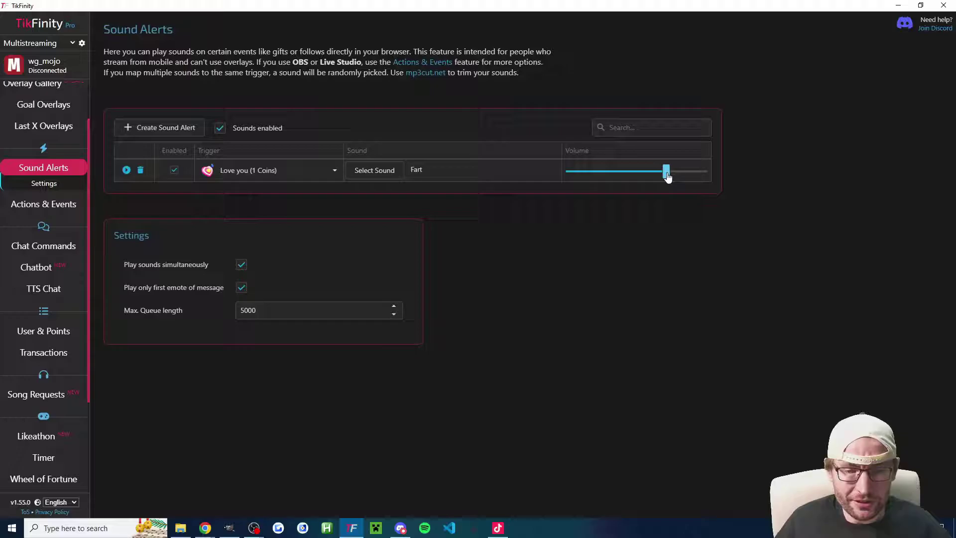
{"action": "left_click", "coordinate": [44, 203]}
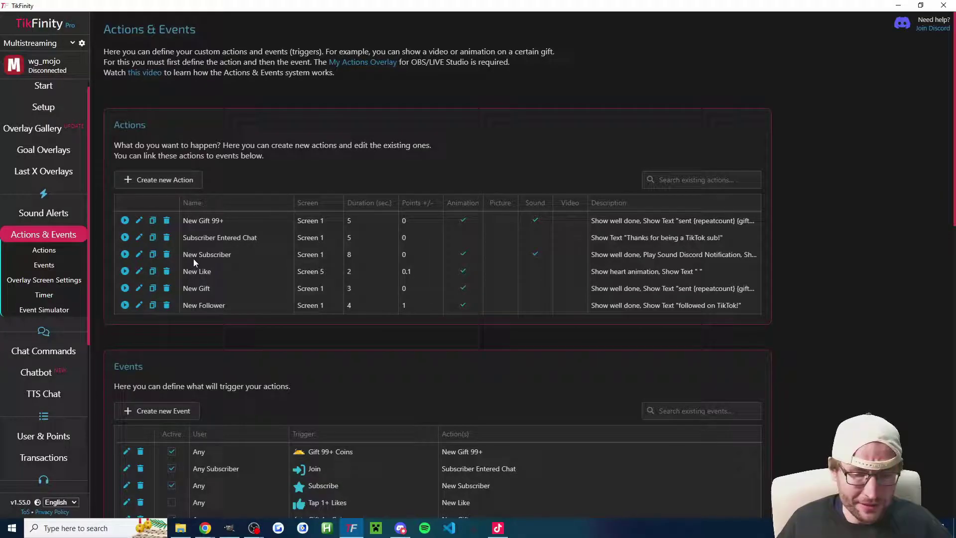
{"action": "left_click", "coordinate": [139, 254]}
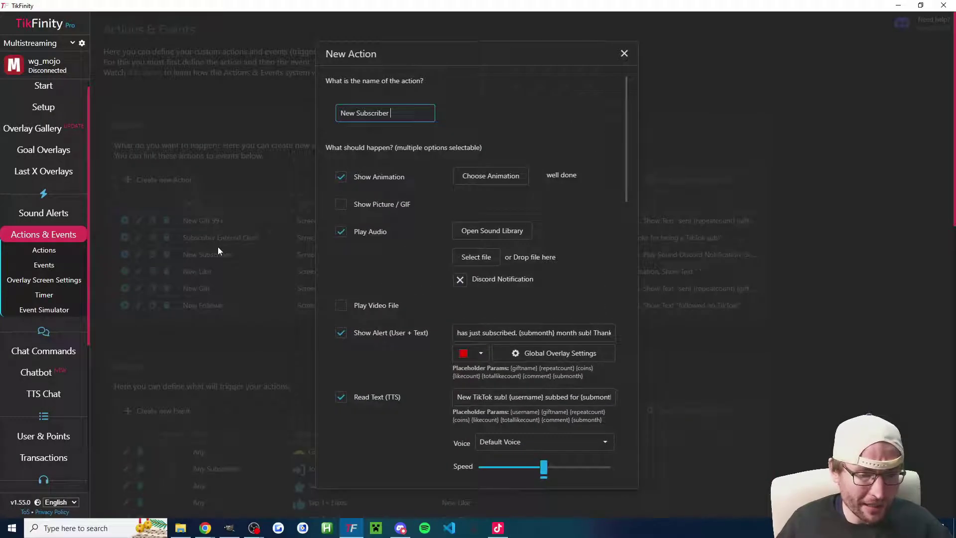
{"action": "left_click_drag", "start_coordinate": [625, 141], "coordinate": [604, 392]}
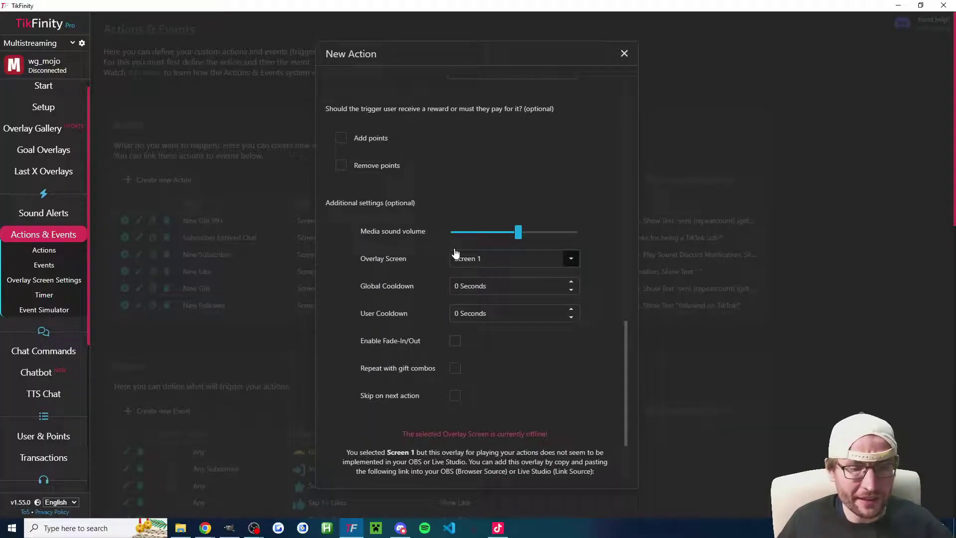
{"action": "left_click_drag", "start_coordinate": [515, 237], "coordinate": [519, 237]}
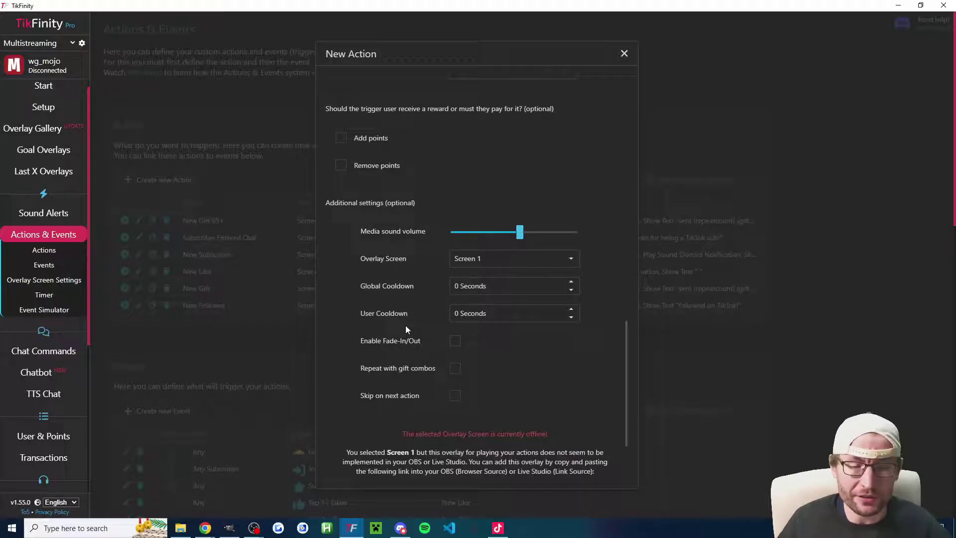
{"action": "scroll", "coordinate": [413, 326], "scroll_direction": "down", "scroll_amount": 3}
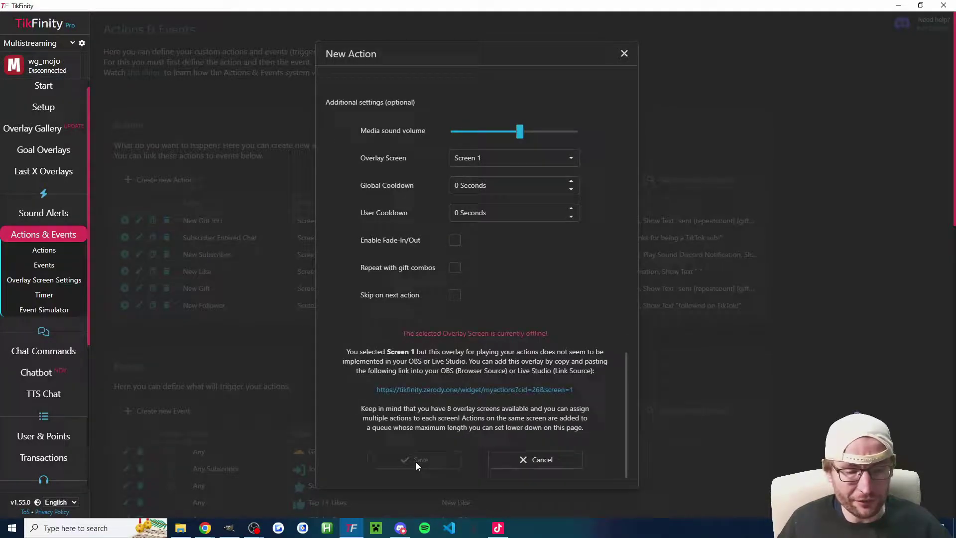
{"action": "left_click", "coordinate": [416, 460]}
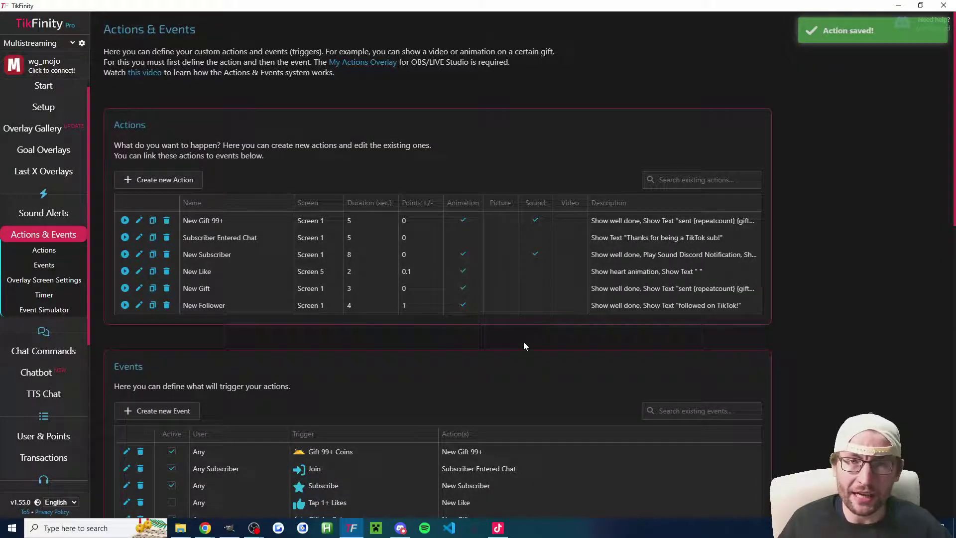
Step: Raise the Text-to-Speech Chat volume slightly
{"action": "scroll", "coordinate": [43, 298], "scroll_direction": "down", "scroll_amount": 3}
{"action": "left_click", "coordinate": [45, 170]}
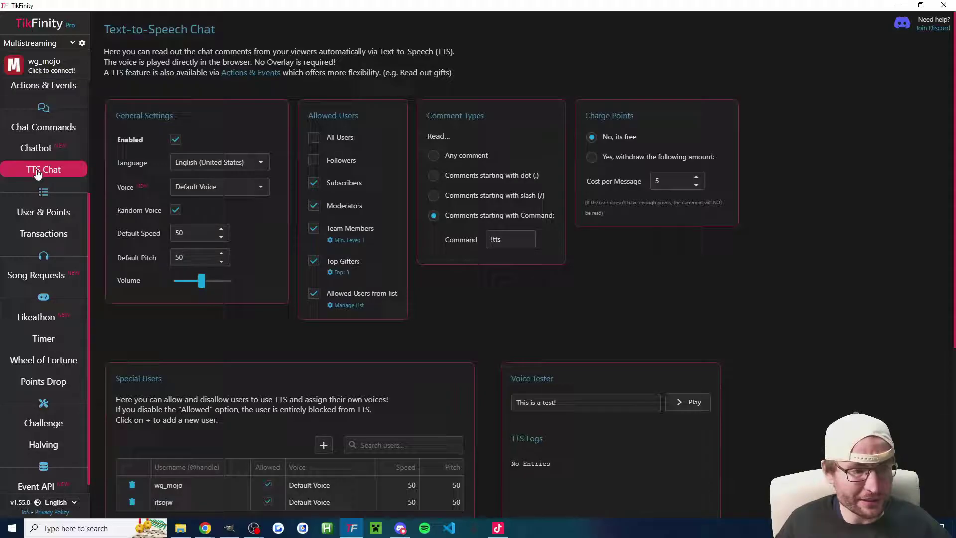
{"action": "left_click_drag", "start_coordinate": [200, 288], "coordinate": [203, 288]}
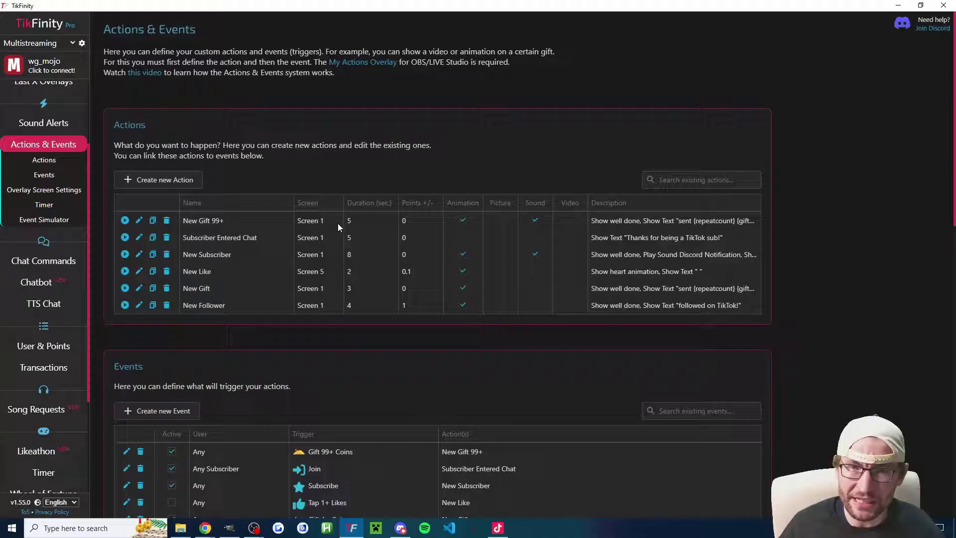
Step: Reassign the New Like action from Screen 5 to Screen 1 and save it
{"action": "left_click", "coordinate": [319, 271]}
{"action": "left_click", "coordinate": [334, 274]}
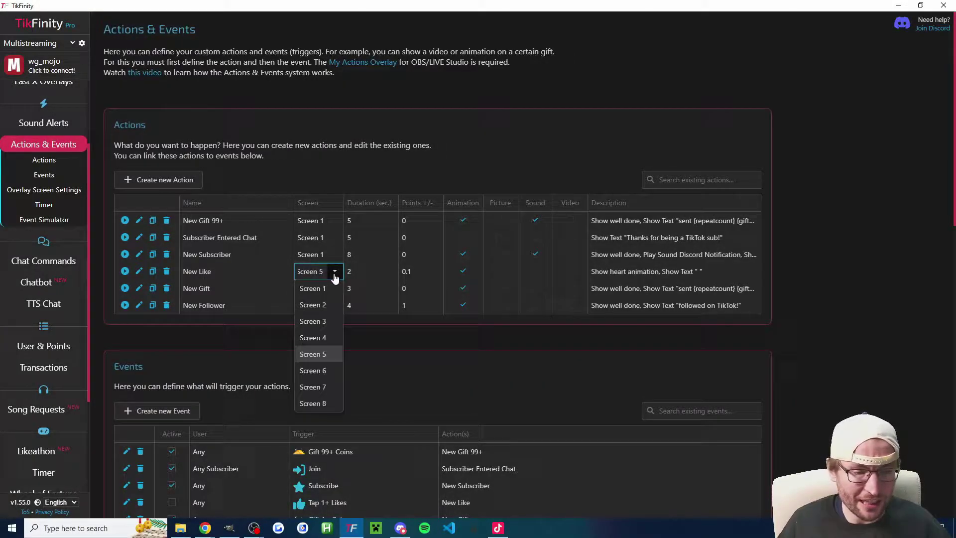
{"action": "left_click", "coordinate": [329, 289]}
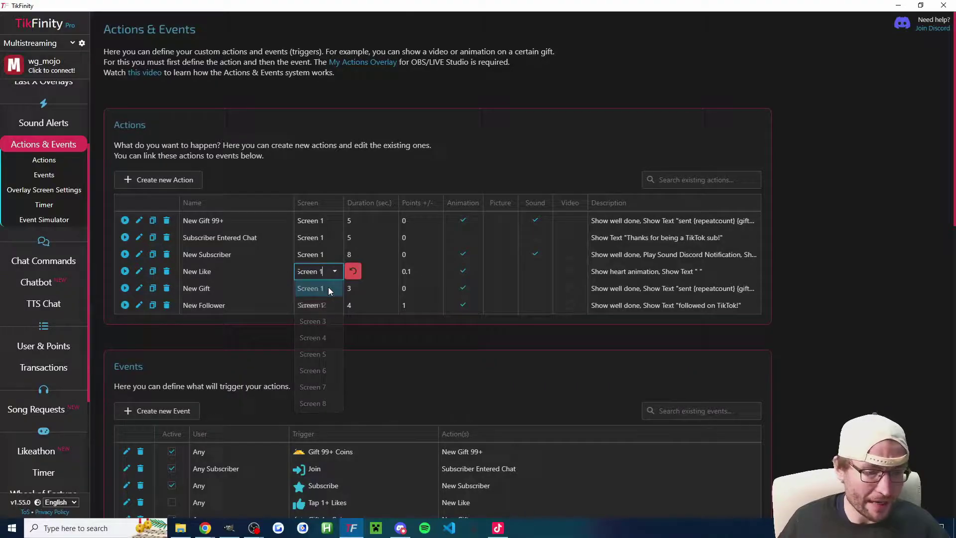
{"action": "left_click", "coordinate": [383, 339]}
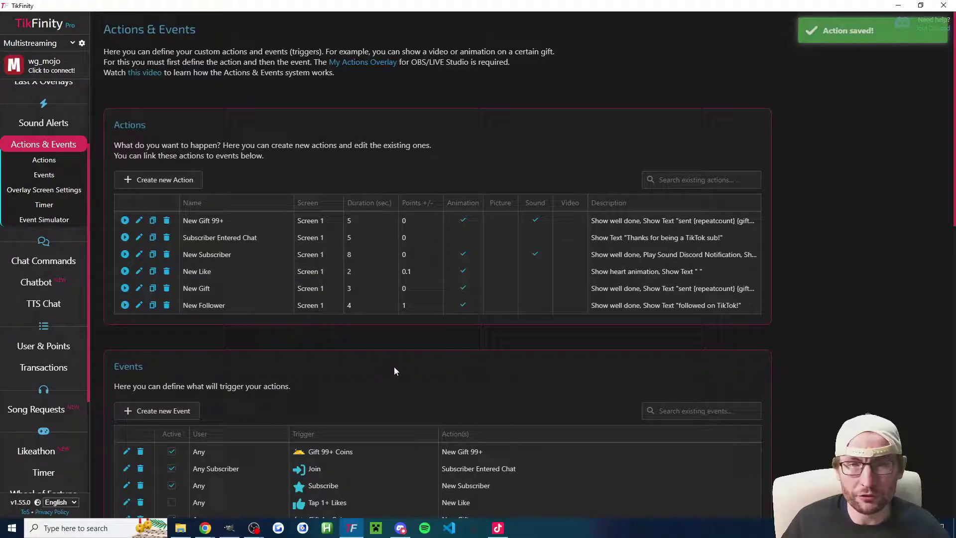
Step: Copy the Screen 1 overlay URL from Overlay Screen Settings
{"action": "scroll", "coordinate": [314, 287], "scroll_direction": "down", "scroll_amount": 5}
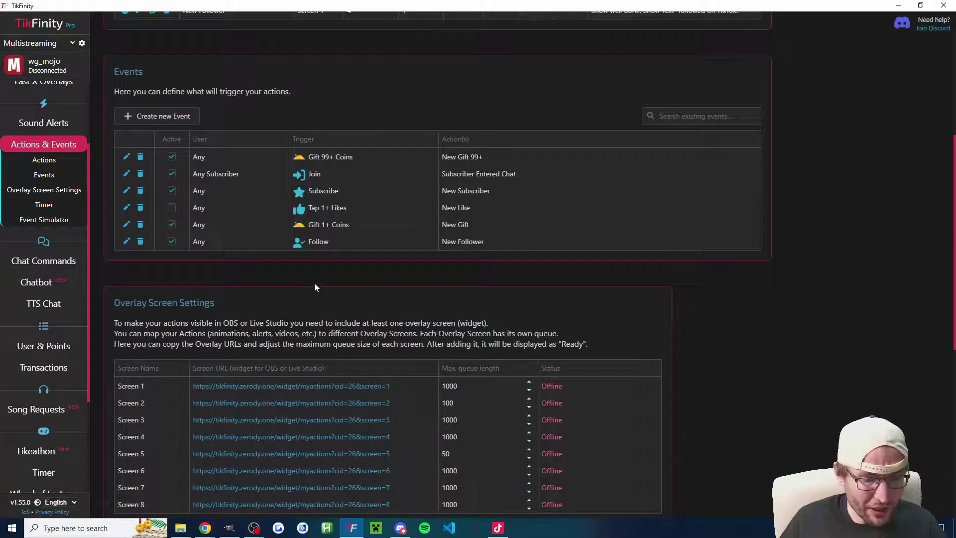
{"action": "scroll", "coordinate": [315, 287], "scroll_direction": "down", "scroll_amount": 2}
{"action": "left_click", "coordinate": [319, 283]}
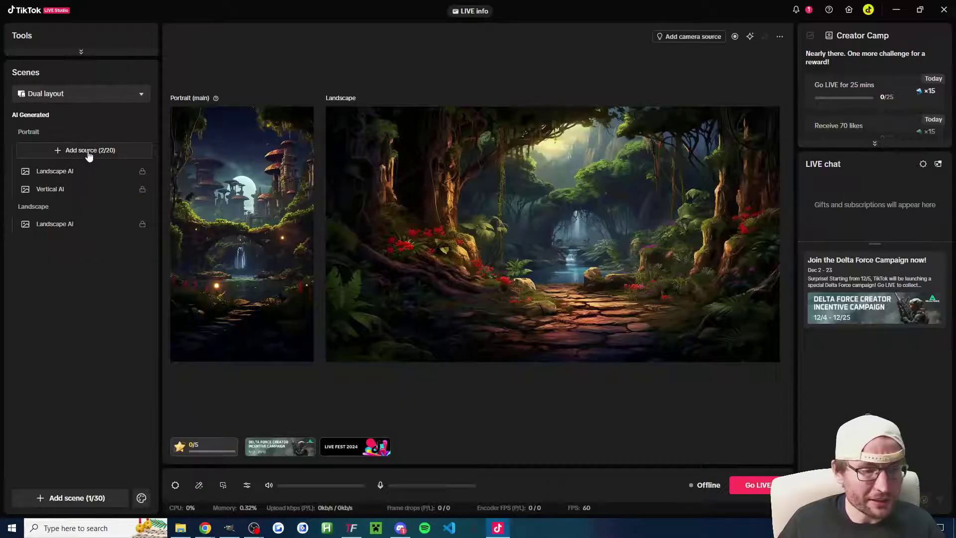
Step: Add a Link source with the pasted Screen 1 URL at custom 800×600 resolution
{"action": "left_click", "coordinate": [104, 155]}
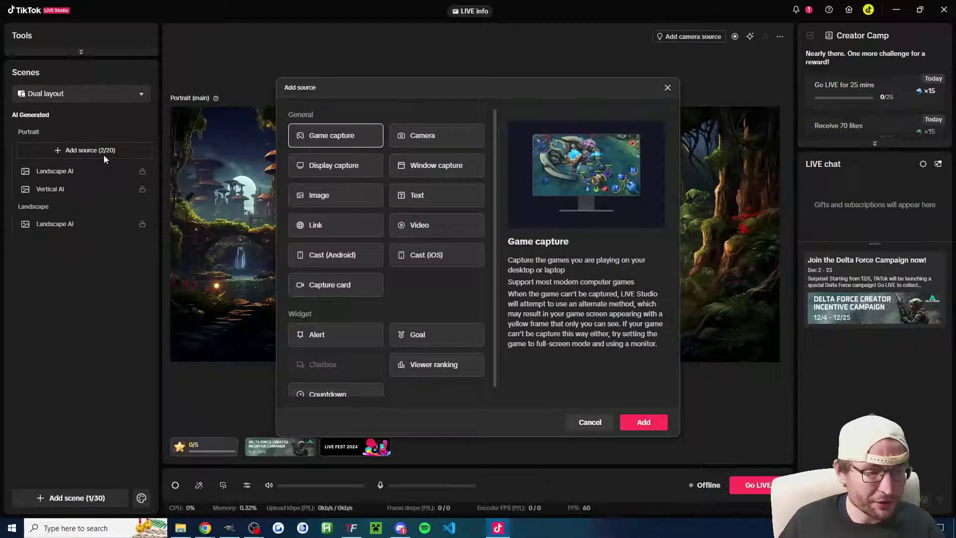
{"action": "left_click", "coordinate": [348, 225]}
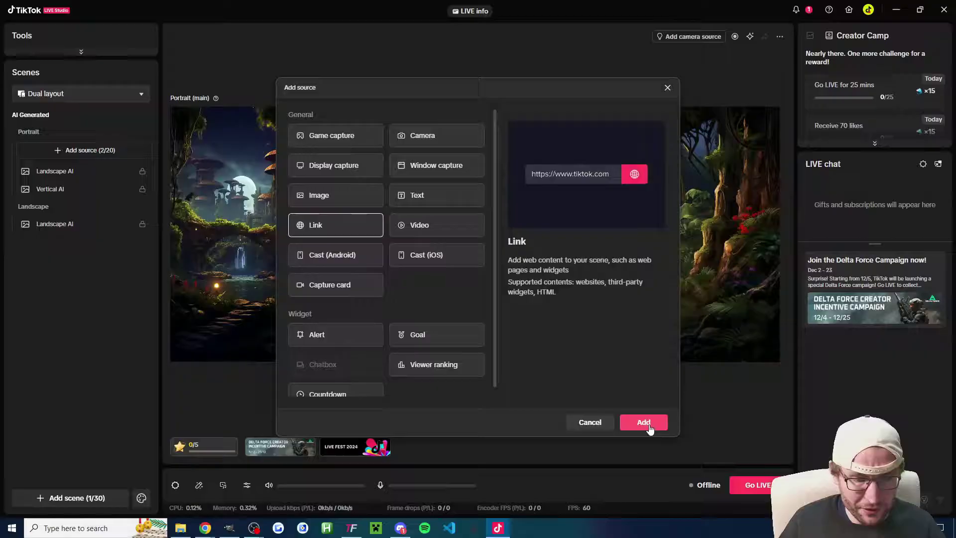
{"action": "left_click", "coordinate": [643, 422]}
{"action": "key", "text": "ctrl+v"}
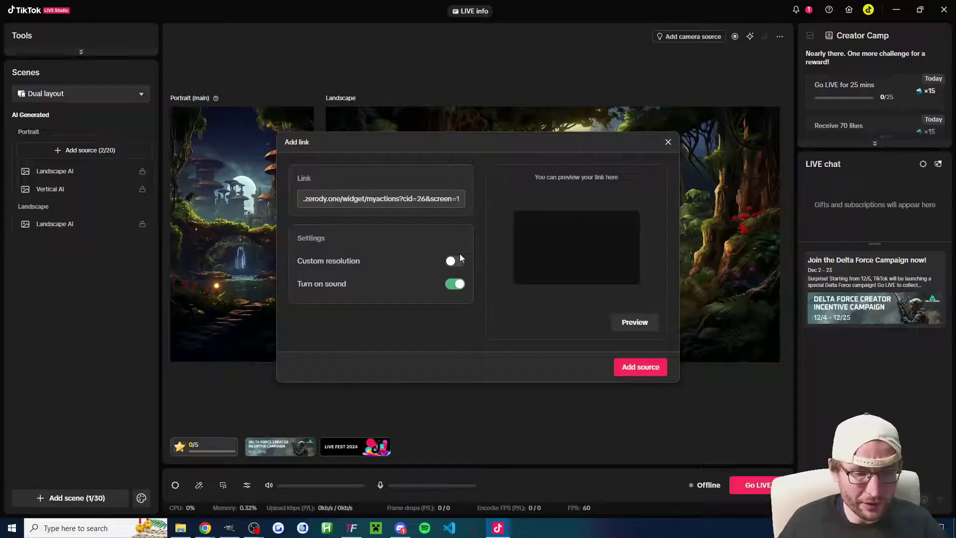
{"action": "left_click", "coordinate": [456, 260]}
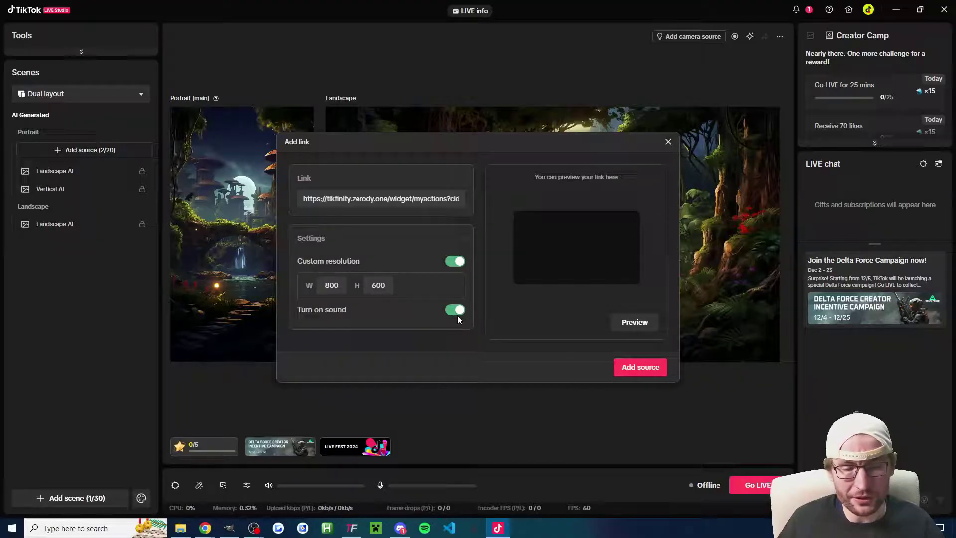
{"action": "left_click", "coordinate": [640, 369]}
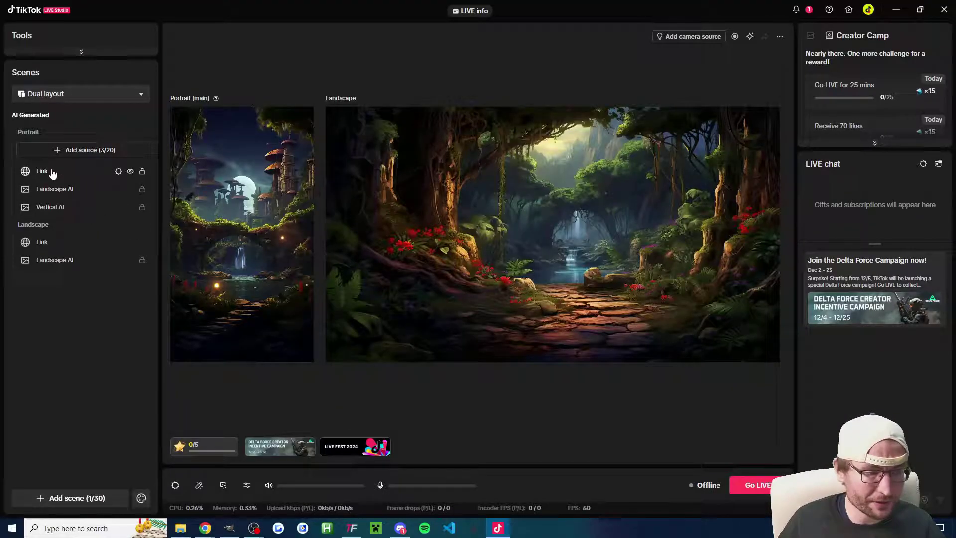
Step: Rename the Portrait and Landscape link sources to 'TikFinity Screen 1'
{"action": "left_click", "coordinate": [53, 171]}
{"action": "type", "text": "y Screen 1"}
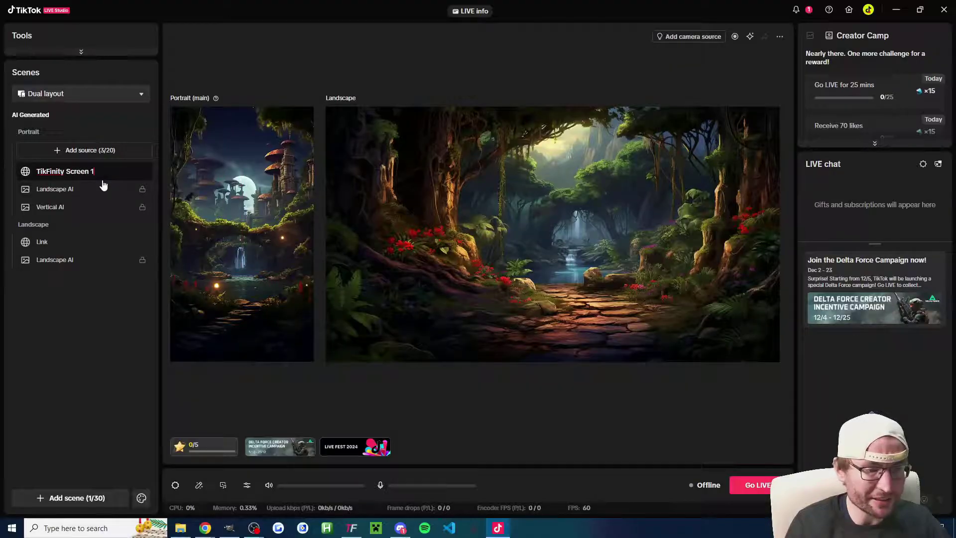
{"action": "key", "text": "Return"}
{"action": "right_click", "coordinate": [87, 232]}
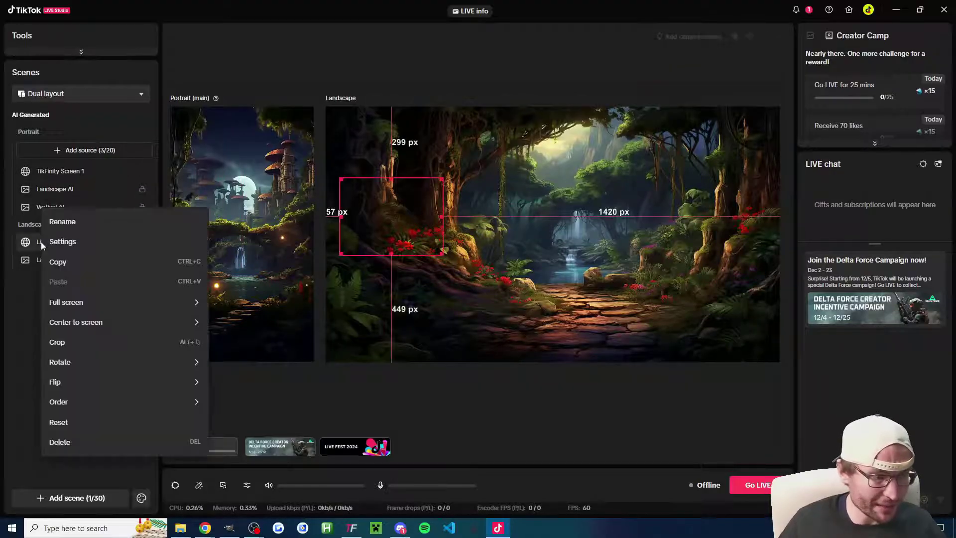
{"action": "left_click", "coordinate": [64, 223]}
{"action": "type", "text": "TikFi"}
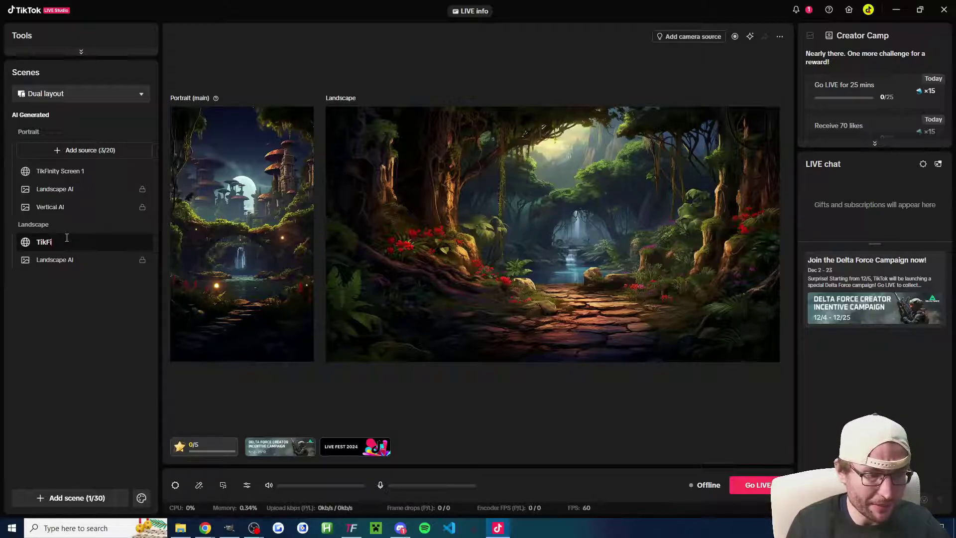
{"action": "type", "text": "nity Screen 1"}
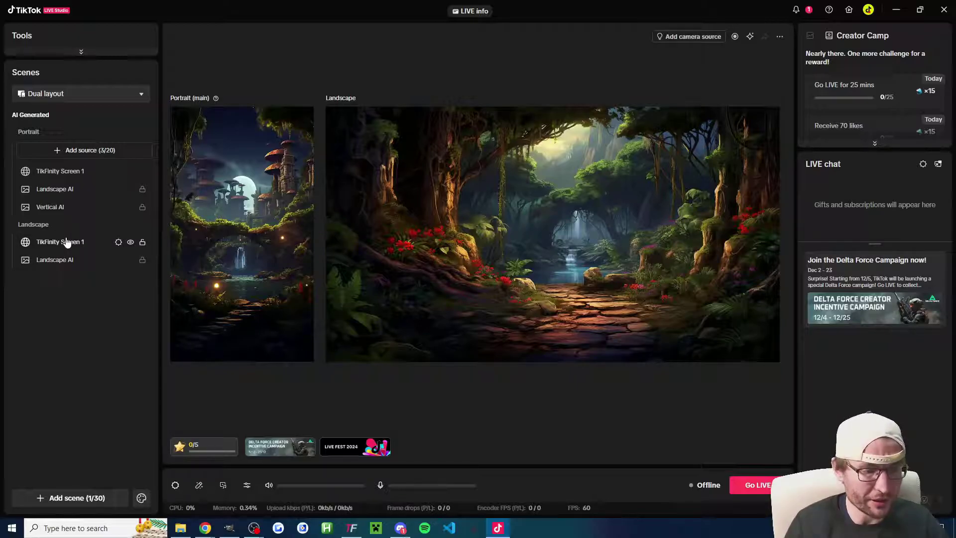
{"action": "key", "text": "Return"}
Step: Move the overlay up in the Portrait preview and to the Landscape preview's centre
{"action": "left_click", "coordinate": [82, 170]}
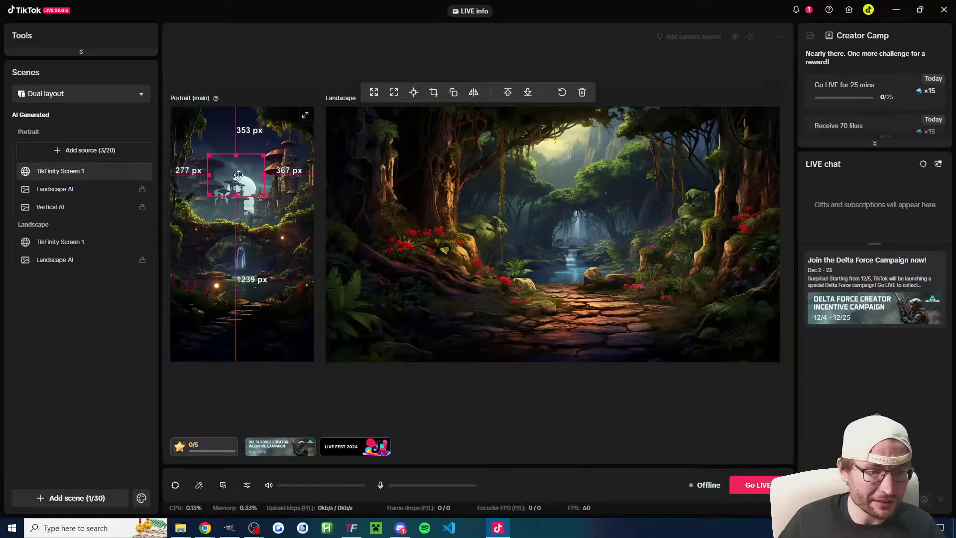
{"action": "left_click_drag", "start_coordinate": [239, 174], "coordinate": [235, 165]}
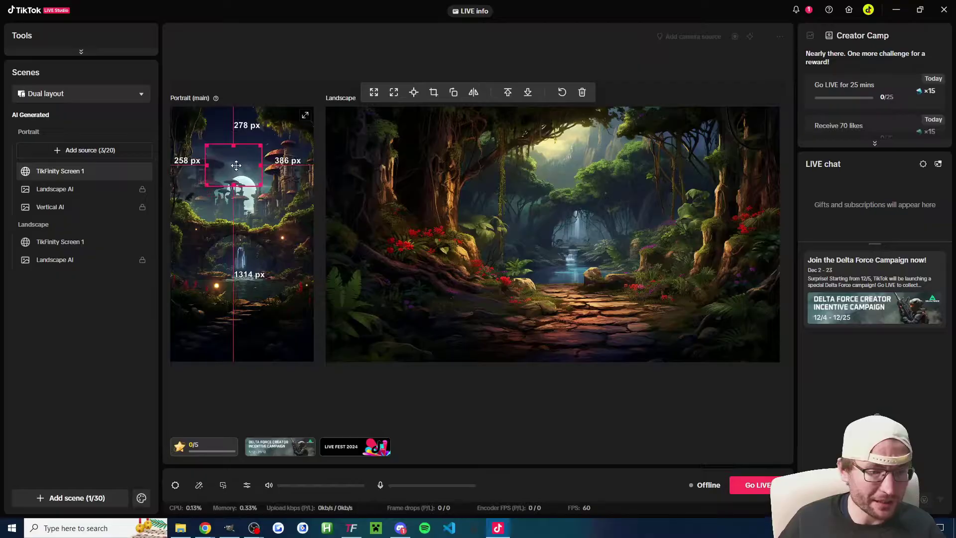
{"action": "left_click", "coordinate": [69, 241]}
{"action": "left_click_drag", "start_coordinate": [369, 204], "coordinate": [542, 212]}
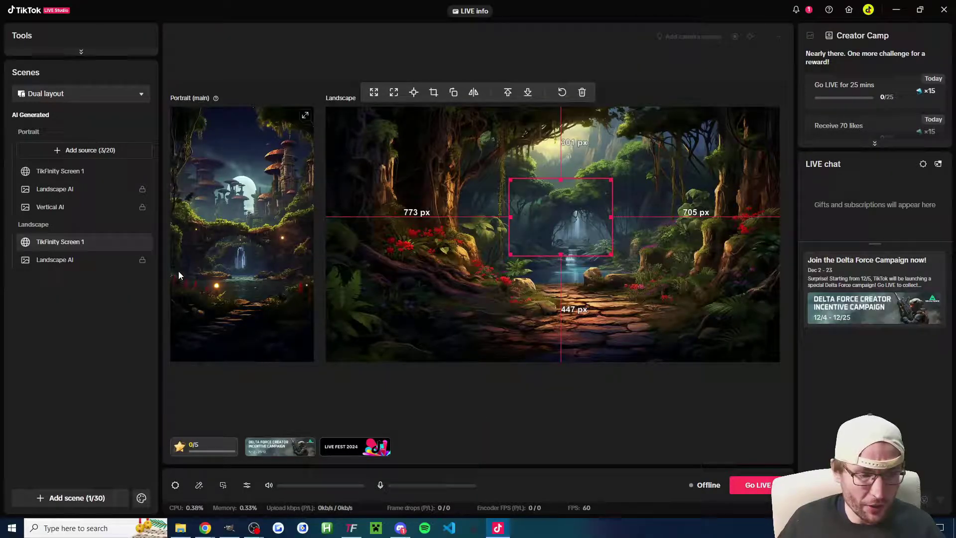
Step: Lock the Landscape overlay source and fire a test follow event from TikFinity
{"action": "left_click", "coordinate": [142, 242]}
{"action": "left_click", "coordinate": [351, 528]}
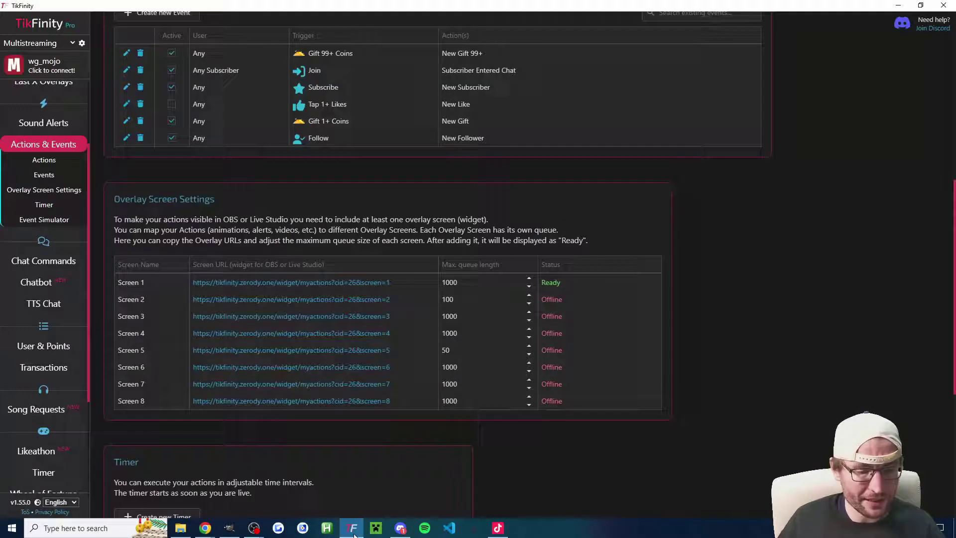
{"action": "scroll", "coordinate": [407, 404], "scroll_direction": "down", "scroll_amount": 6}
{"action": "left_click", "coordinate": [155, 405]}
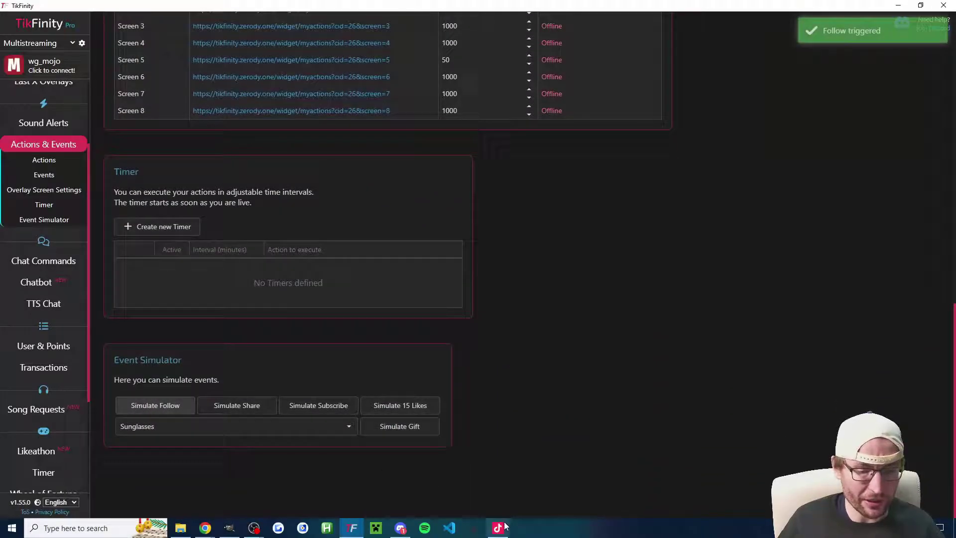
{"action": "left_click", "coordinate": [498, 528]}
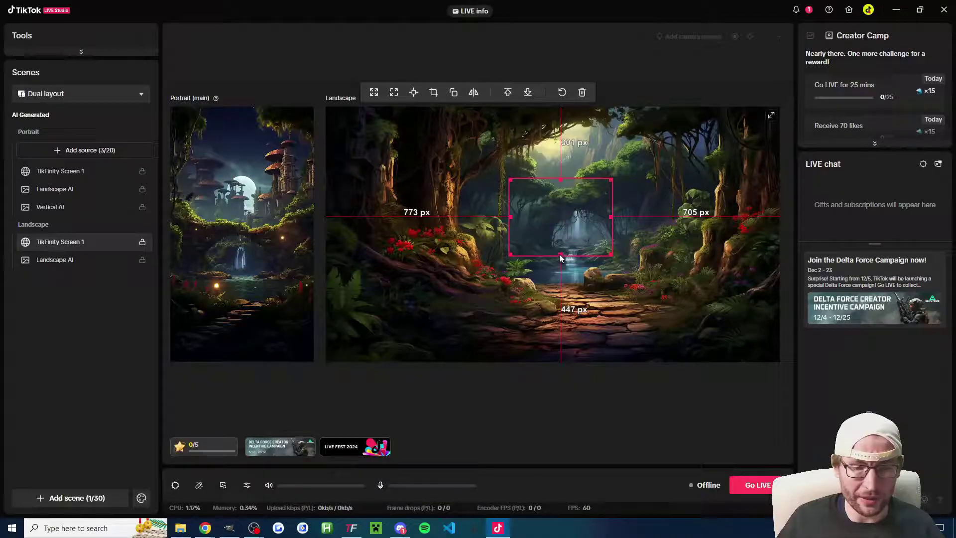
Step: Unlock the Portrait TikFinity Screen 1 source, fire another follow, and centre the overlay
{"action": "left_click", "coordinate": [142, 171]}
{"action": "left_click", "coordinate": [352, 527]}
{"action": "left_click", "coordinate": [155, 406]}
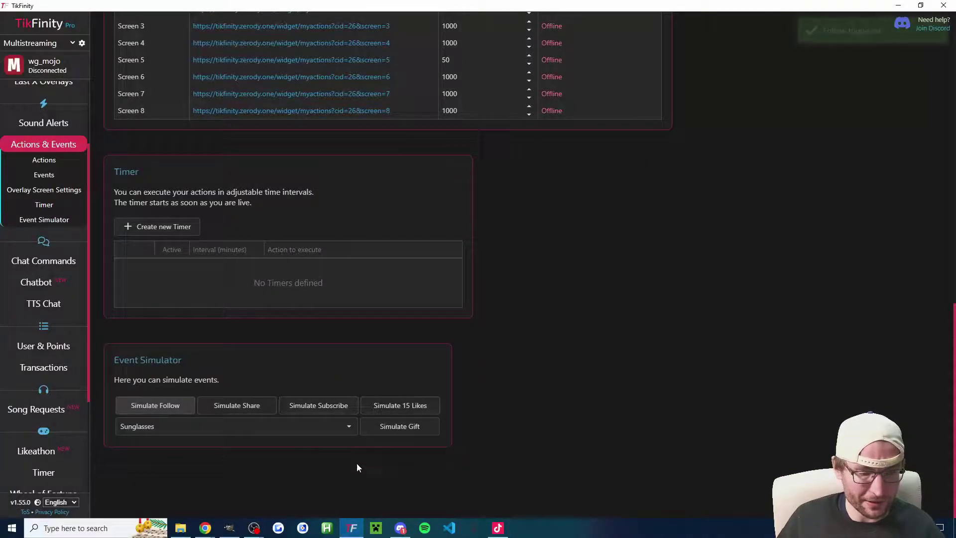
{"action": "left_click", "coordinate": [495, 531]}
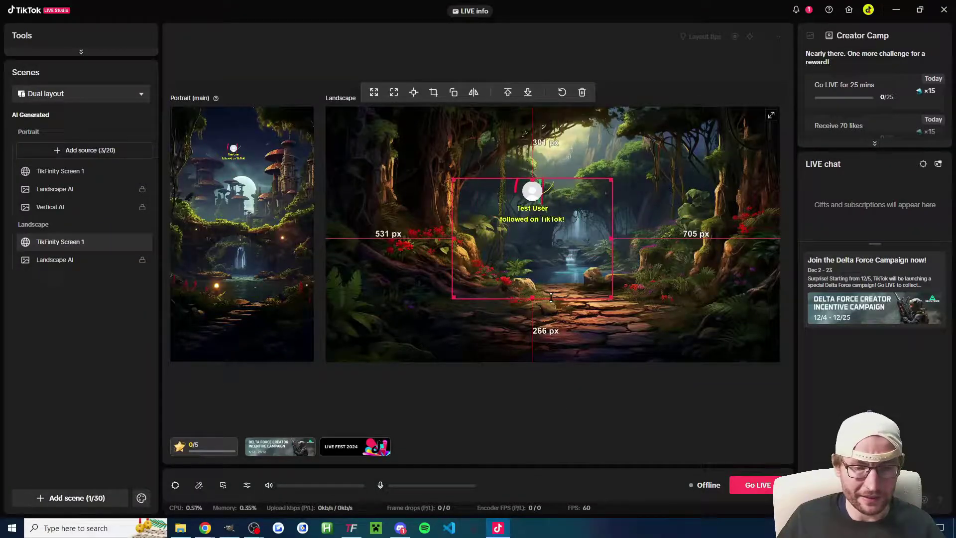
{"action": "left_click_drag", "start_coordinate": [249, 195], "coordinate": [254, 195]}
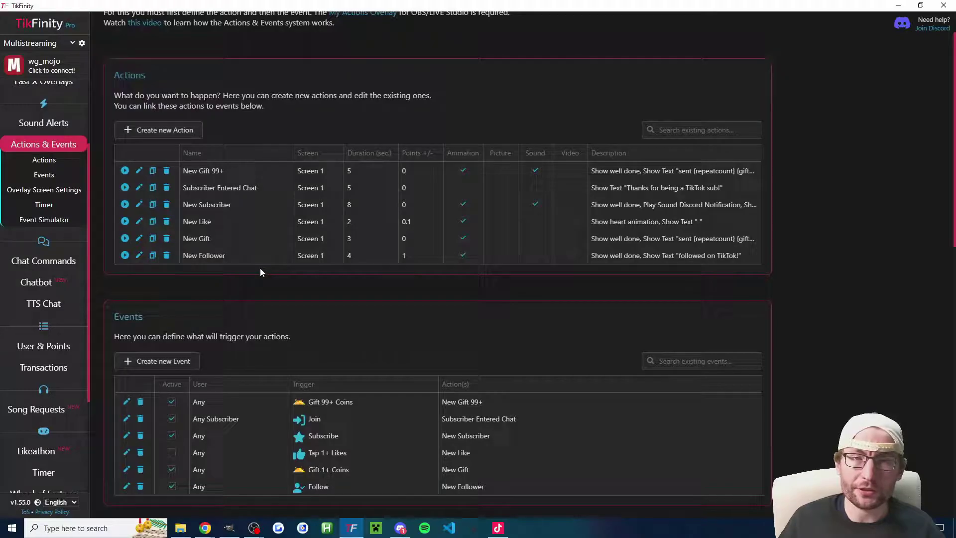
Step: Review the New Gift action's Global Overlay Settings text options
{"action": "left_click", "coordinate": [152, 238]}
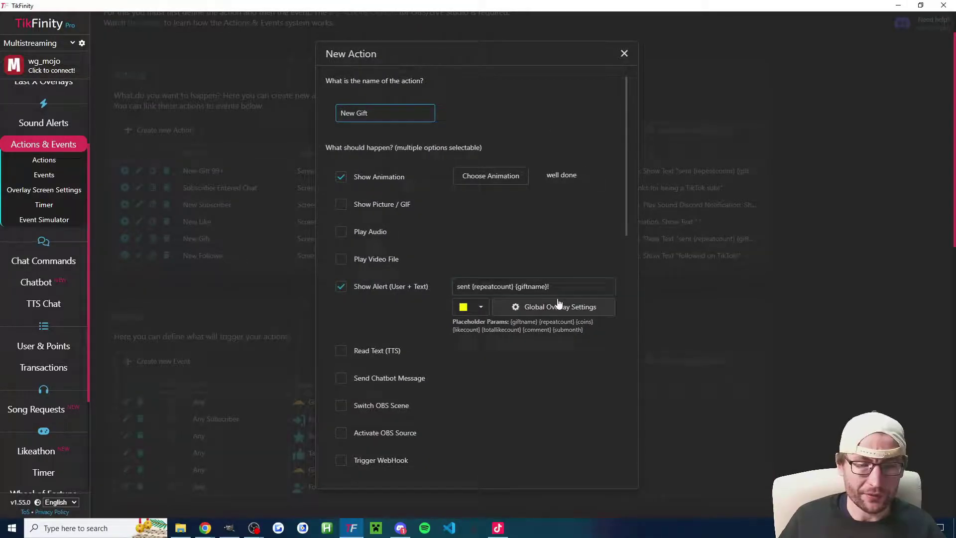
{"action": "left_click", "coordinate": [540, 311]}
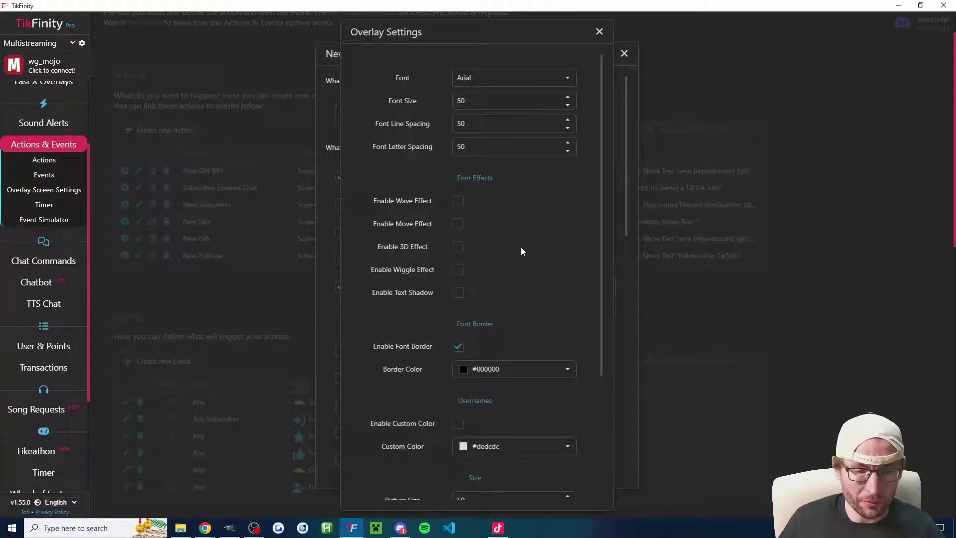
{"action": "left_click_drag", "start_coordinate": [599, 146], "coordinate": [589, 74]}
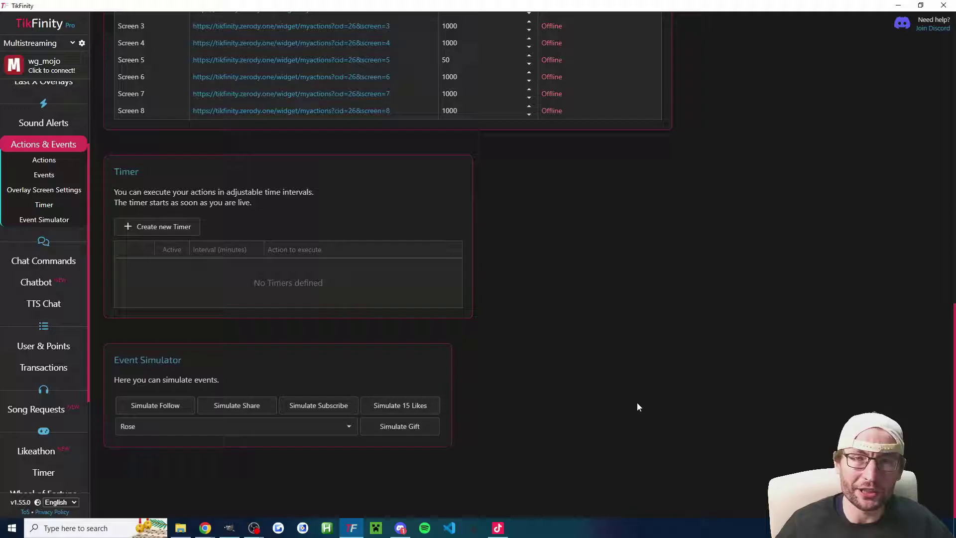
Step: Save the New Gift action with a 3-second display on Screen 1
{"action": "left_click", "coordinate": [44, 159]}
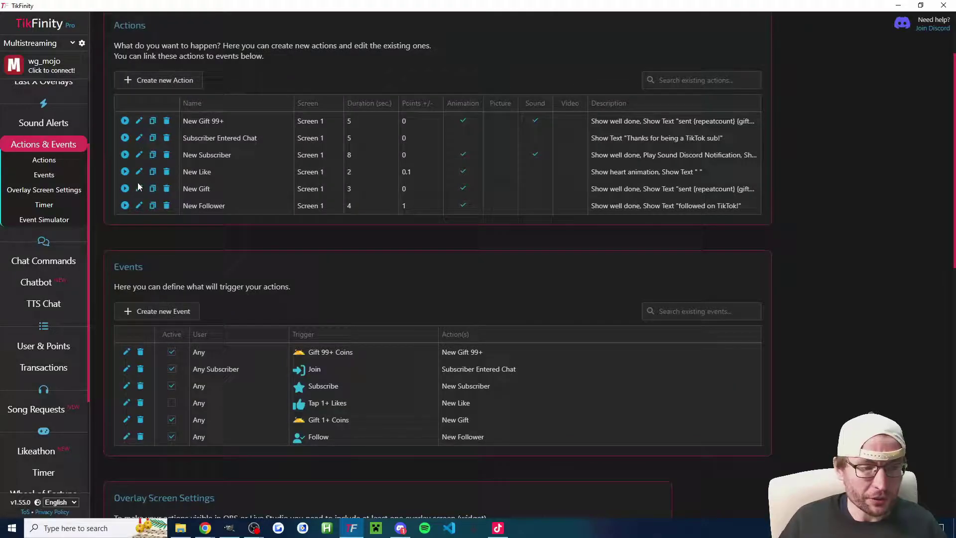
{"action": "left_click", "coordinate": [139, 188]}
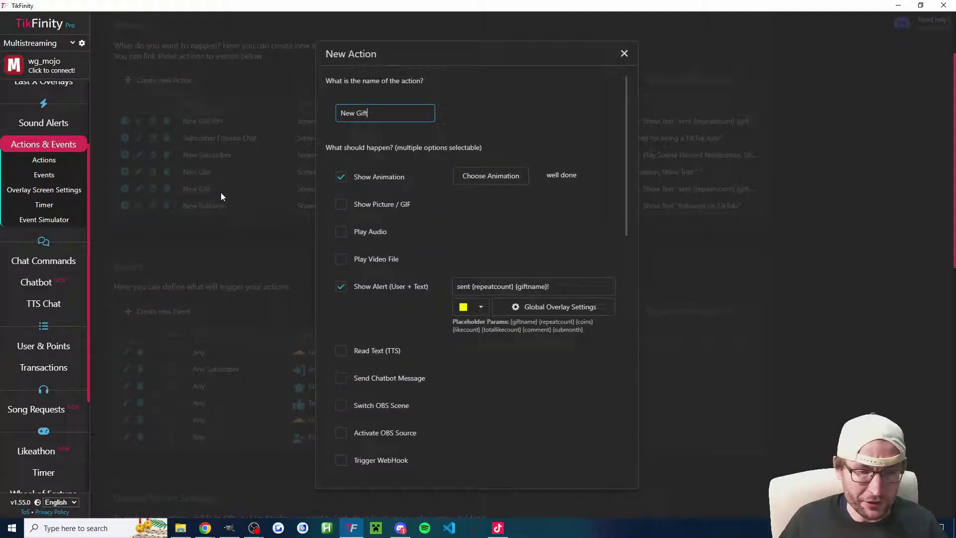
{"action": "left_click_drag", "start_coordinate": [623, 147], "coordinate": [625, 384]}
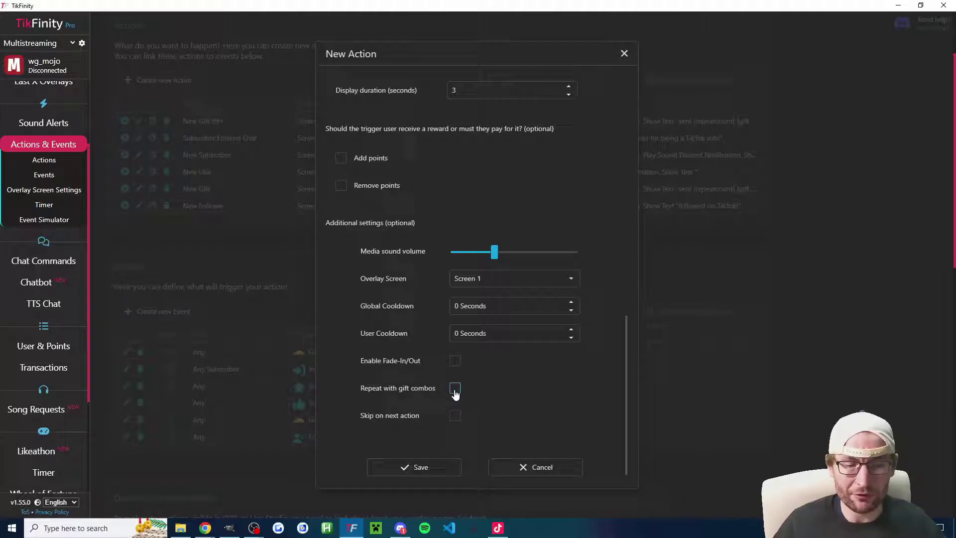
{"action": "left_click", "coordinate": [441, 476]}
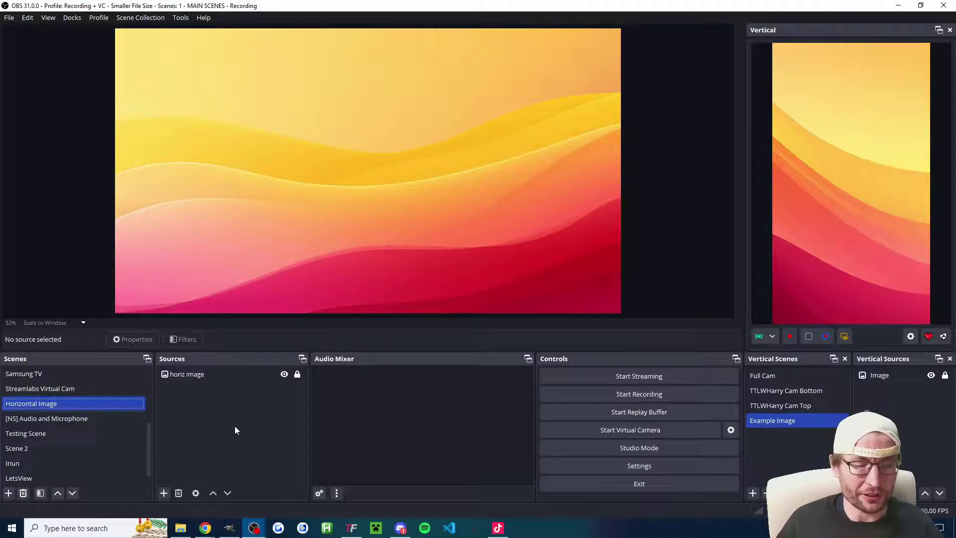
Step: Create an OBS browser source named 'TikFinity Screen 1' with the TikFinity widget URL
{"action": "left_click", "coordinate": [164, 493]}
{"action": "left_click", "coordinate": [210, 300]}
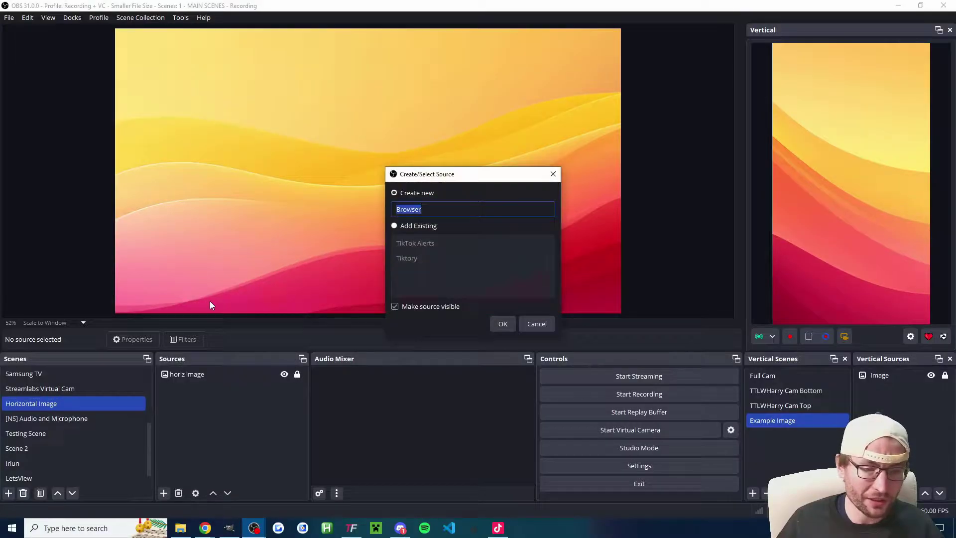
{"action": "type", "text": "TikFinity Screen 1"}
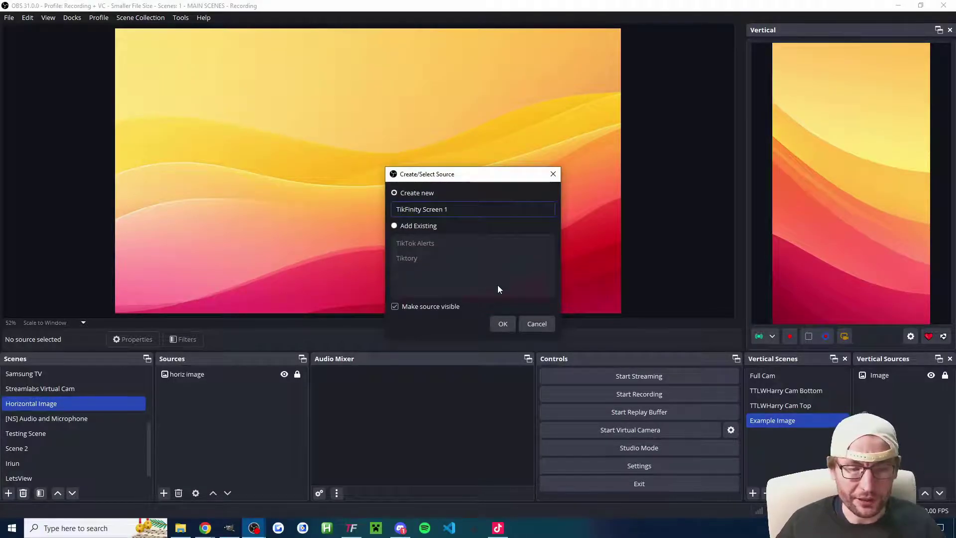
{"action": "left_click", "coordinate": [503, 324]}
{"action": "triple_click", "coordinate": [447, 276]}
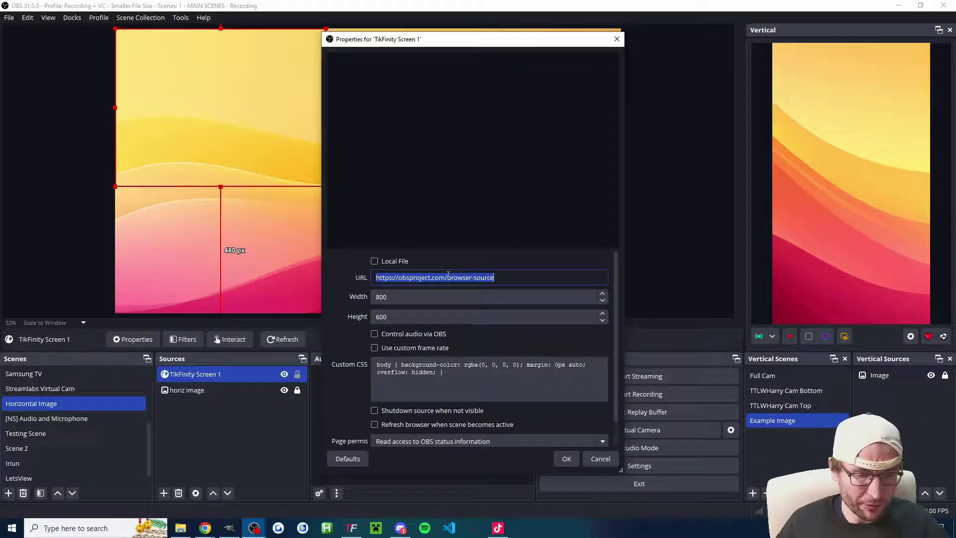
{"action": "type", "text": "https://tikfinity.zerody.one/widget/myactions?cid=26&screen=1"}
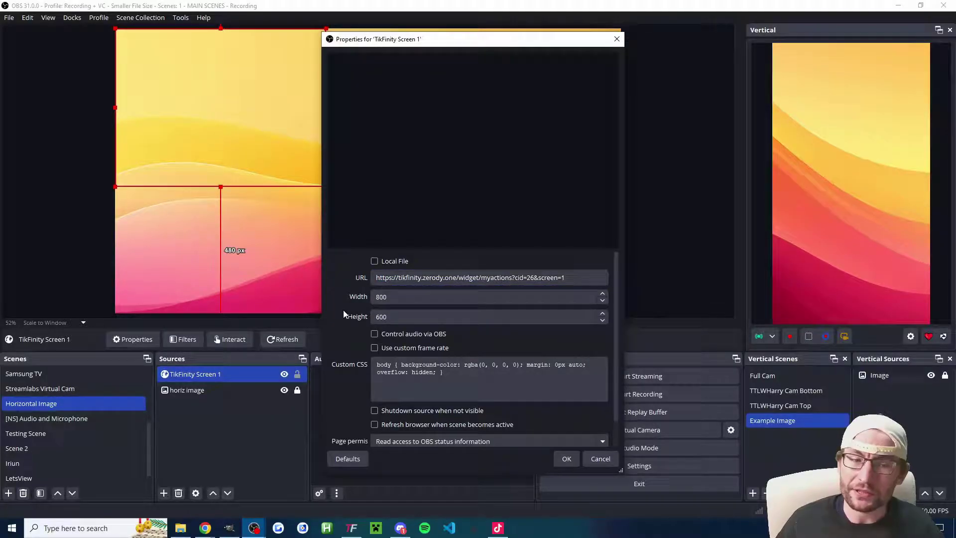
{"action": "scroll", "coordinate": [368, 401], "scroll_direction": "down", "scroll_amount": 1}
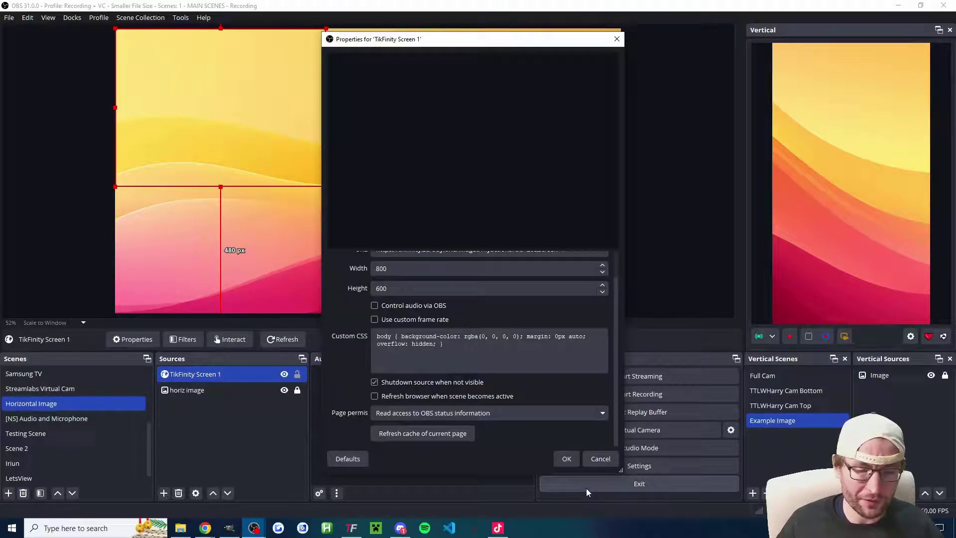
{"action": "left_click", "coordinate": [565, 459]}
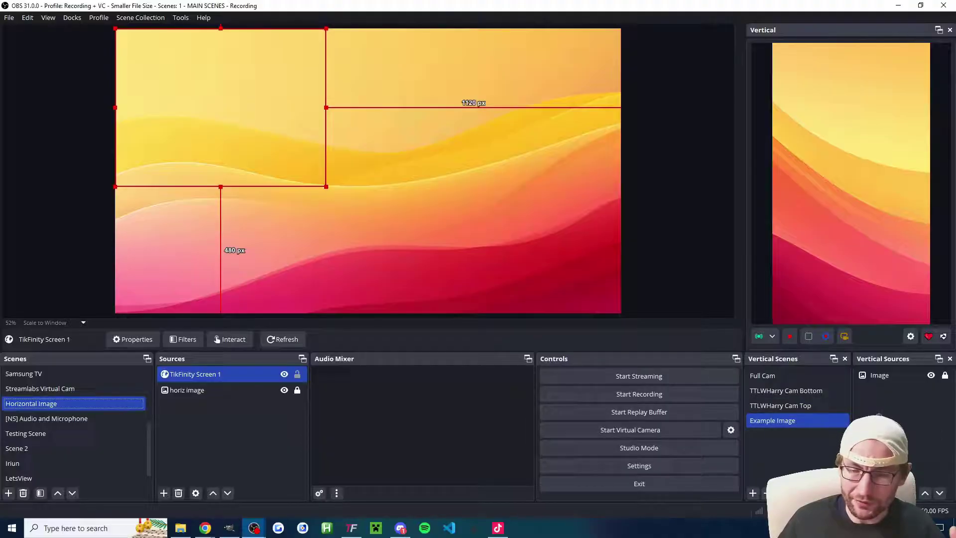
Step: Add TikFinity Screen 1 to the vertical canvas and centre it on both canvases
{"action": "left_click", "coordinate": [861, 493]}
{"action": "mouse_move", "coordinate": [856, 301]}
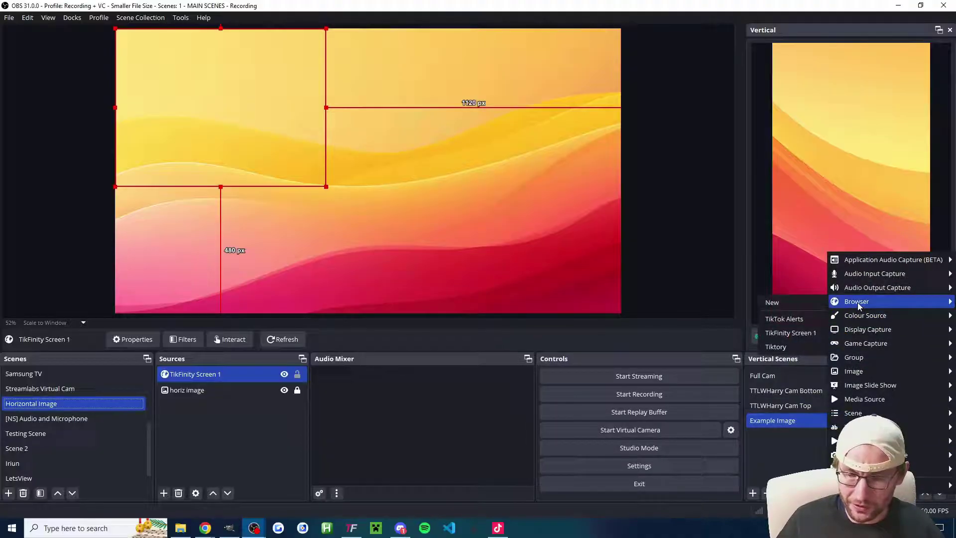
{"action": "left_click", "coordinate": [790, 333]}
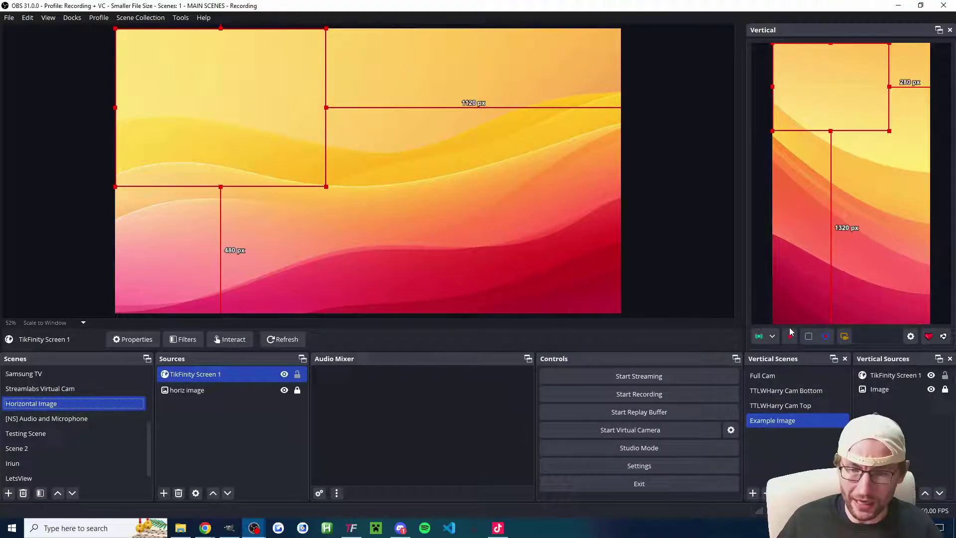
{"action": "left_click_drag", "start_coordinate": [820, 88], "coordinate": [841, 120]}
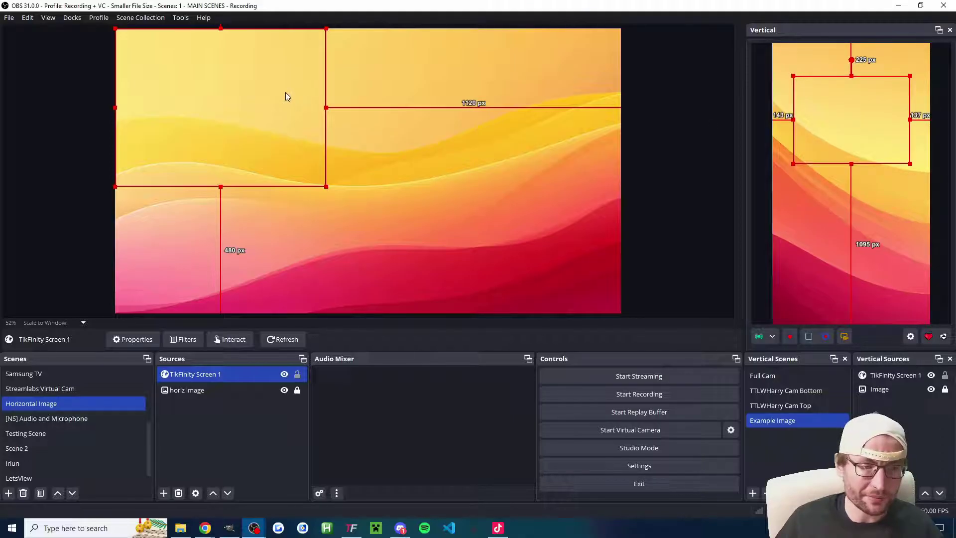
{"action": "left_click_drag", "start_coordinate": [285, 91], "coordinate": [403, 137]}
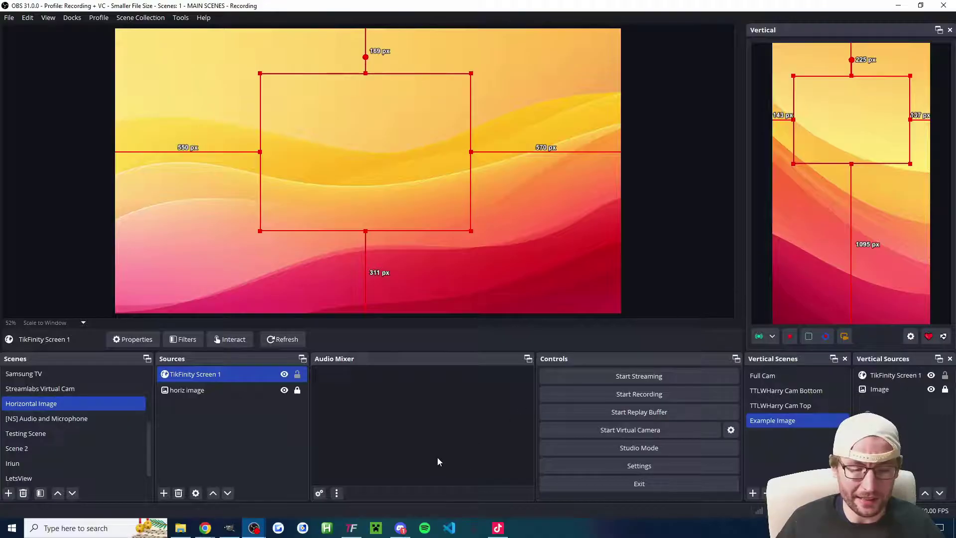
{"action": "left_click", "coordinate": [351, 528]}
Step: Tick Activate Chatbot on TikFinity's Chatbot page
{"action": "scroll", "coordinate": [408, 445], "scroll_direction": "down", "scroll_amount": 15}
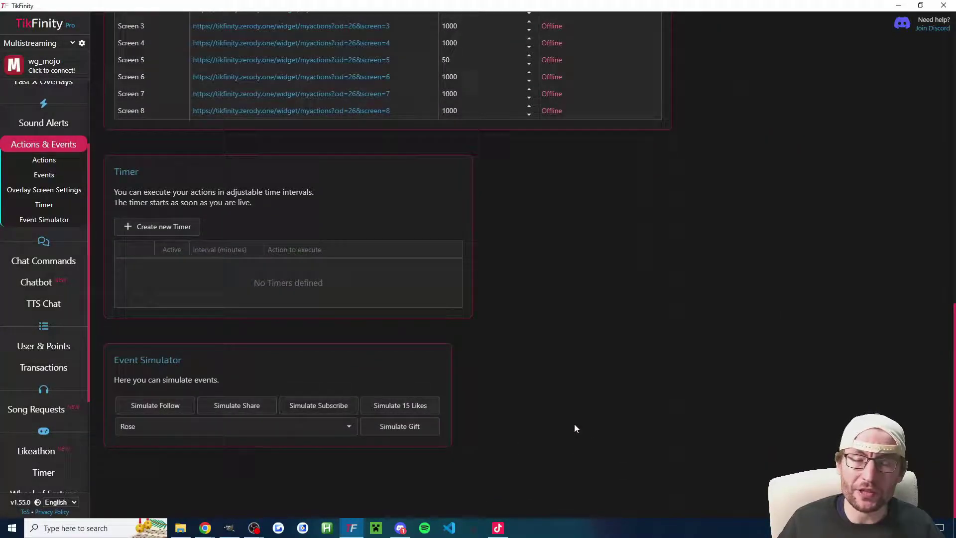
{"action": "scroll", "coordinate": [502, 389], "scroll_direction": "up", "scroll_amount": 5}
{"action": "scroll", "coordinate": [502, 388], "scroll_direction": "up", "scroll_amount": 6}
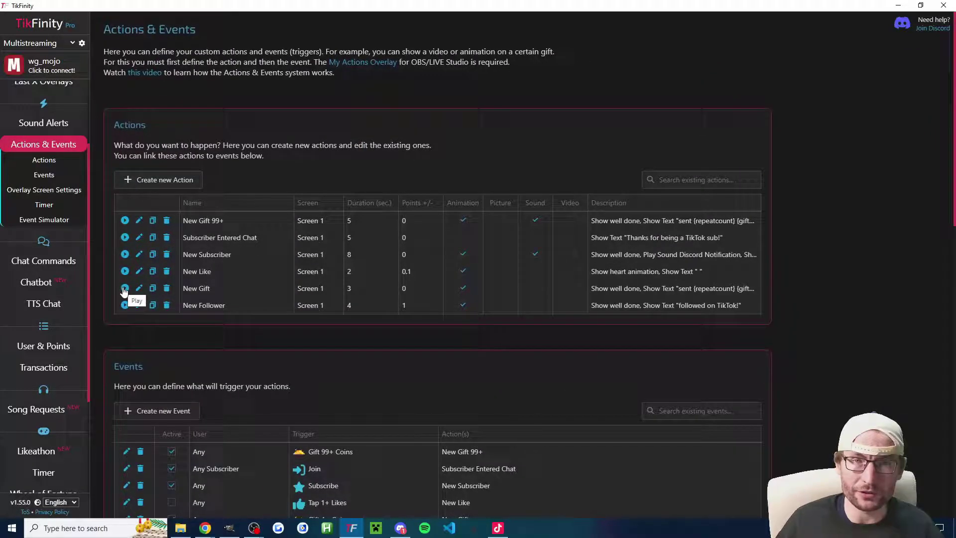
{"action": "left_click", "coordinate": [36, 282]}
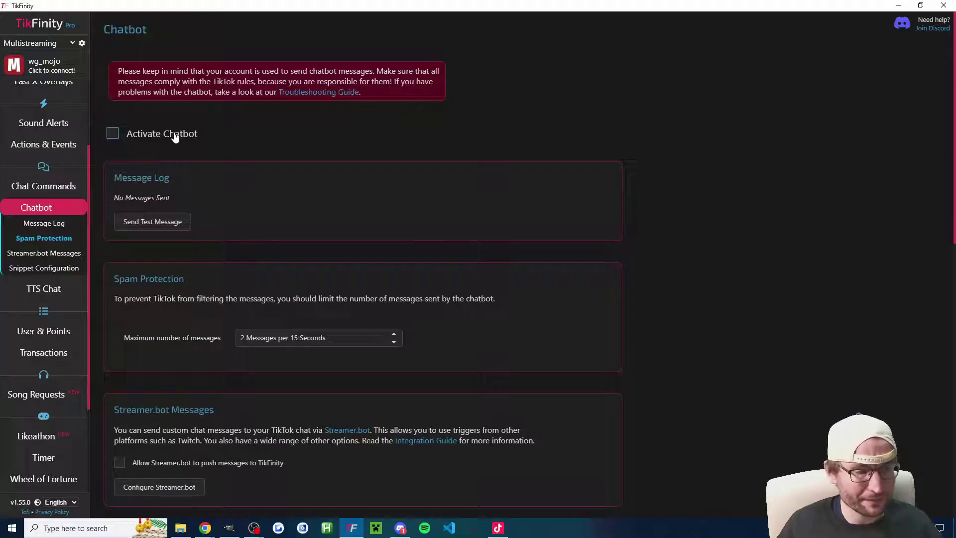
{"action": "left_click", "coordinate": [112, 135]}
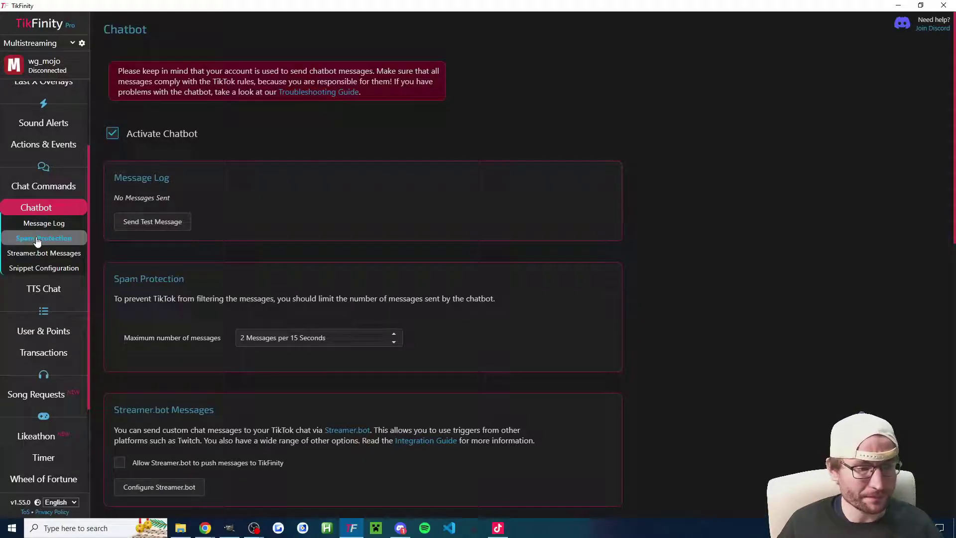
{"action": "scroll", "coordinate": [50, 149], "scroll_direction": "up", "scroll_amount": 2}
{"action": "left_click", "coordinate": [49, 117]}
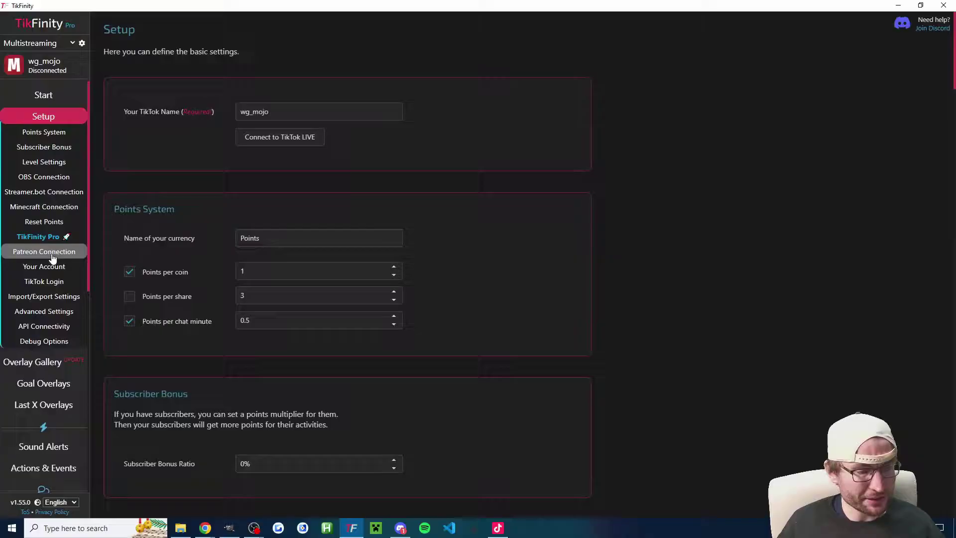
{"action": "left_click", "coordinate": [45, 282]}
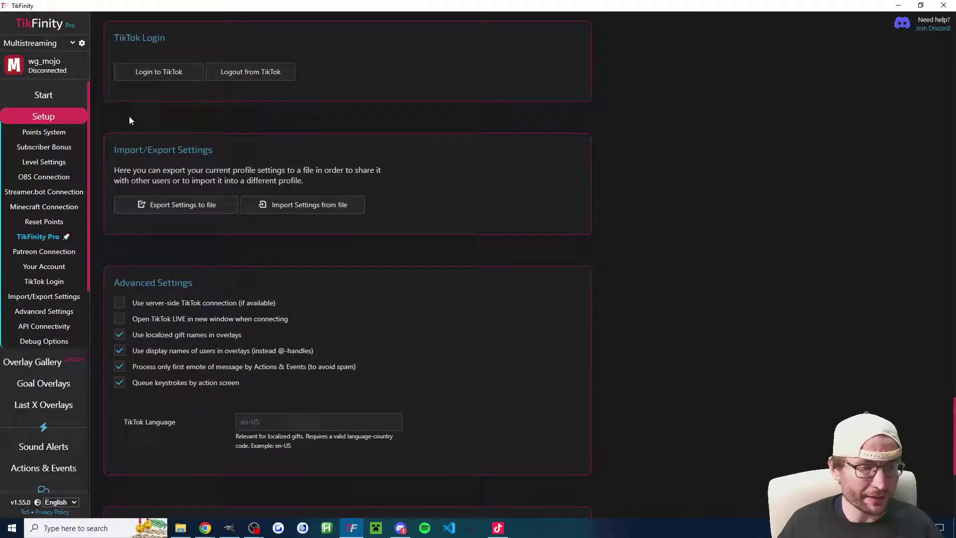
{"action": "double_click", "coordinate": [143, 38]}
{"action": "left_click_drag", "start_coordinate": [142, 38], "coordinate": [113, 37]}
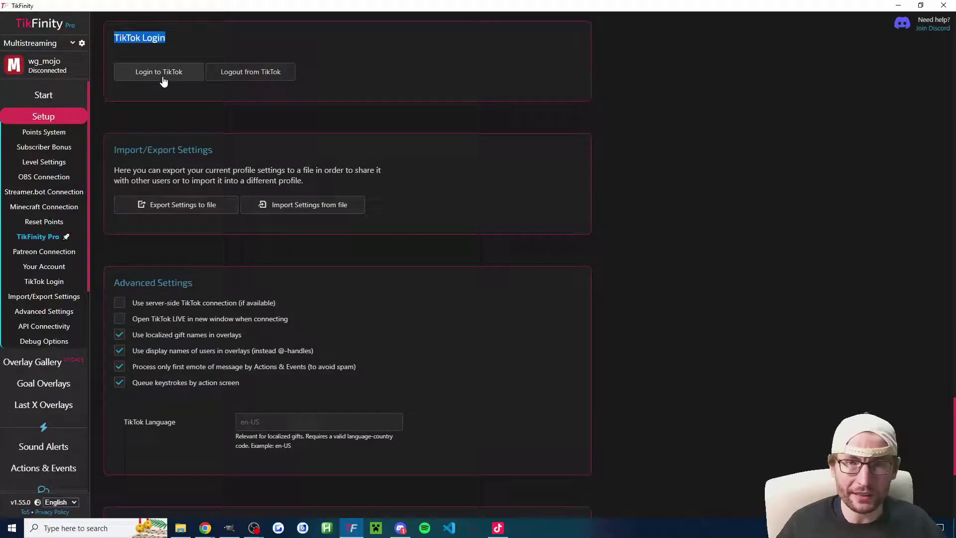
{"action": "scroll", "coordinate": [45, 226], "scroll_direction": "down", "scroll_amount": 3}
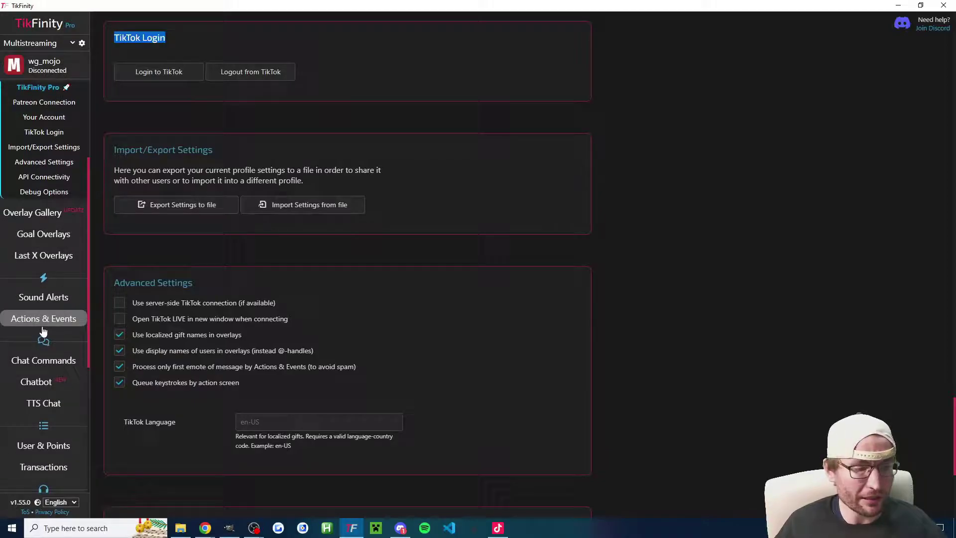
{"action": "left_click", "coordinate": [36, 381]}
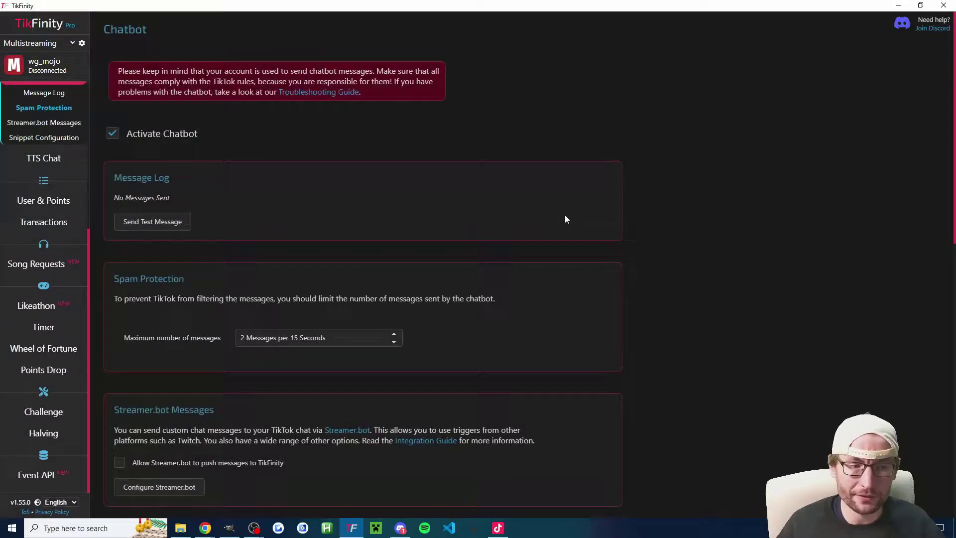
{"action": "scroll", "coordinate": [564, 219], "scroll_direction": "down", "scroll_amount": 1}
{"action": "left_click_drag", "start_coordinate": [184, 229], "coordinate": [529, 262]}
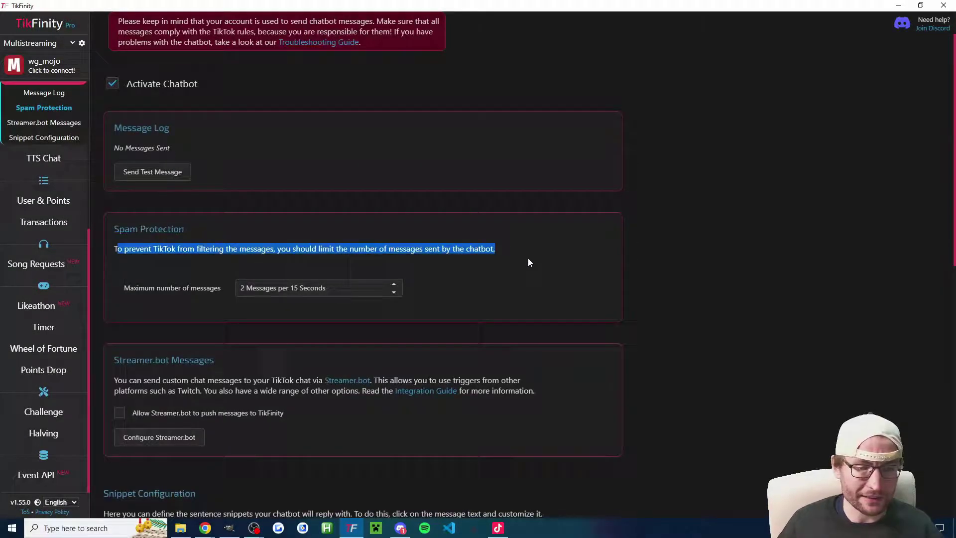
{"action": "left_click", "coordinate": [529, 262]}
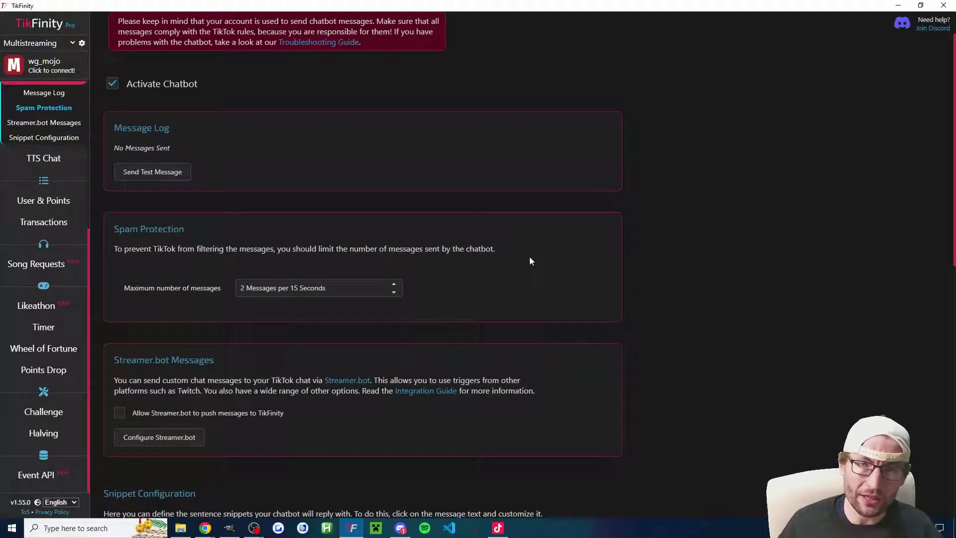
{"action": "scroll", "coordinate": [247, 331], "scroll_direction": "up", "scroll_amount": 1}
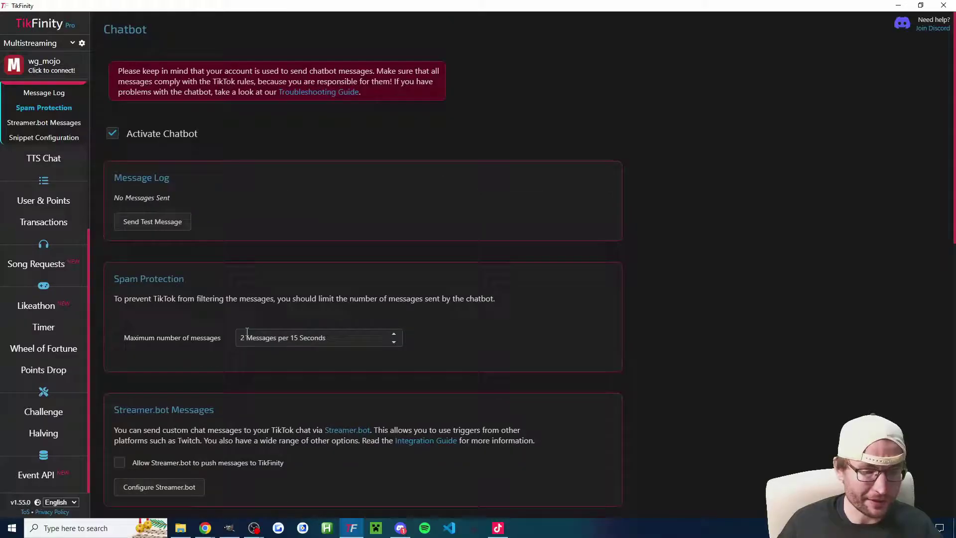
{"action": "left_click", "coordinate": [394, 338]}
{"action": "left_click", "coordinate": [413, 300]}
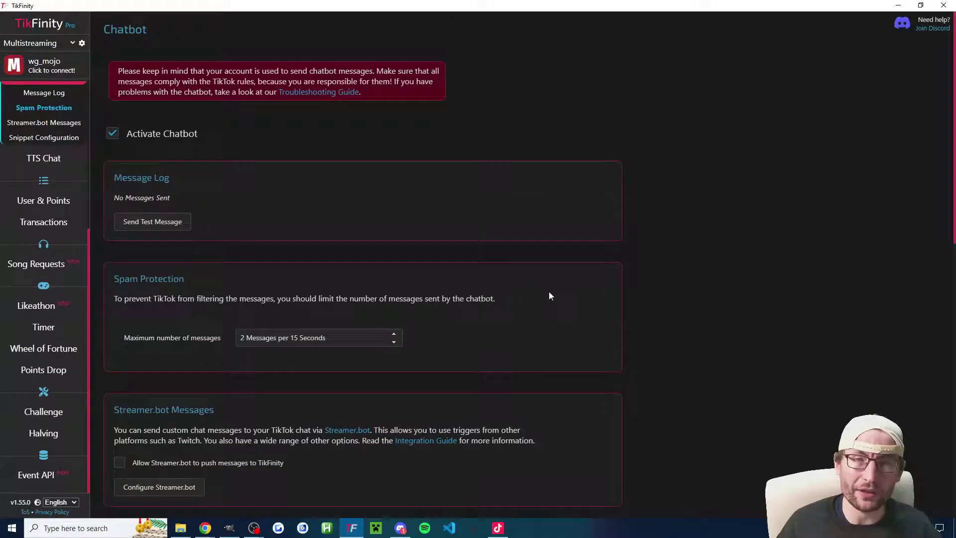
{"action": "left_click", "coordinate": [326, 93]}
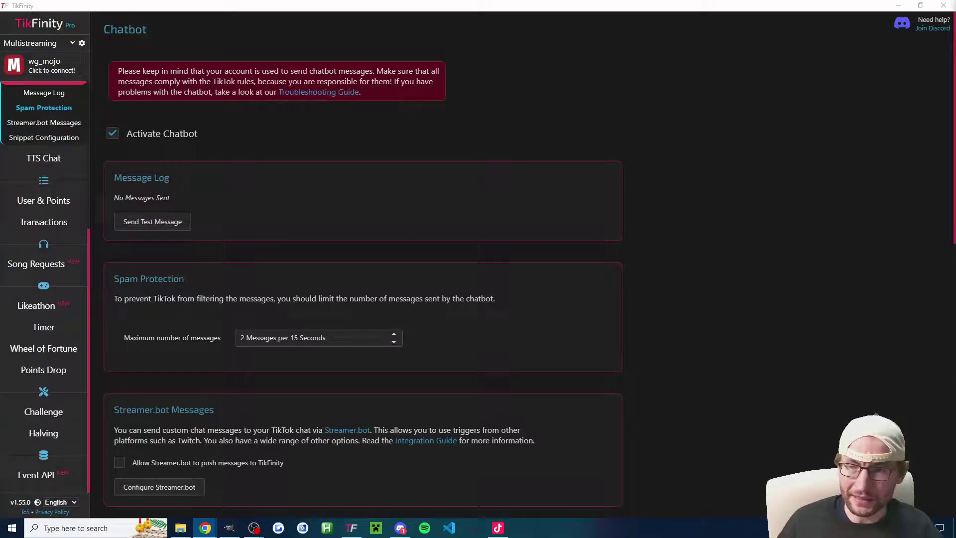
{"action": "left_click", "coordinate": [568, 96]}
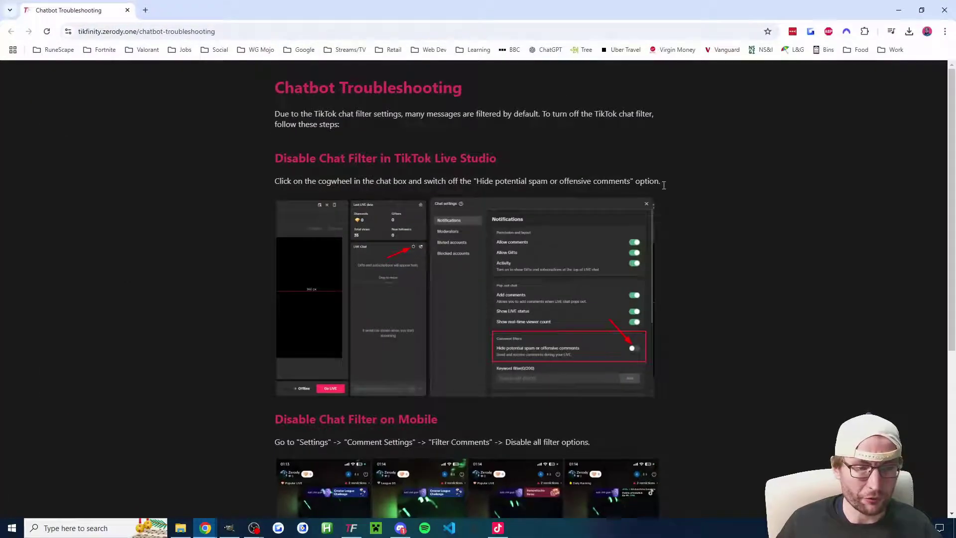
{"action": "scroll", "coordinate": [685, 232], "scroll_direction": "down", "scroll_amount": 5}
{"action": "scroll", "coordinate": [717, 249], "scroll_direction": "up", "scroll_amount": 5}
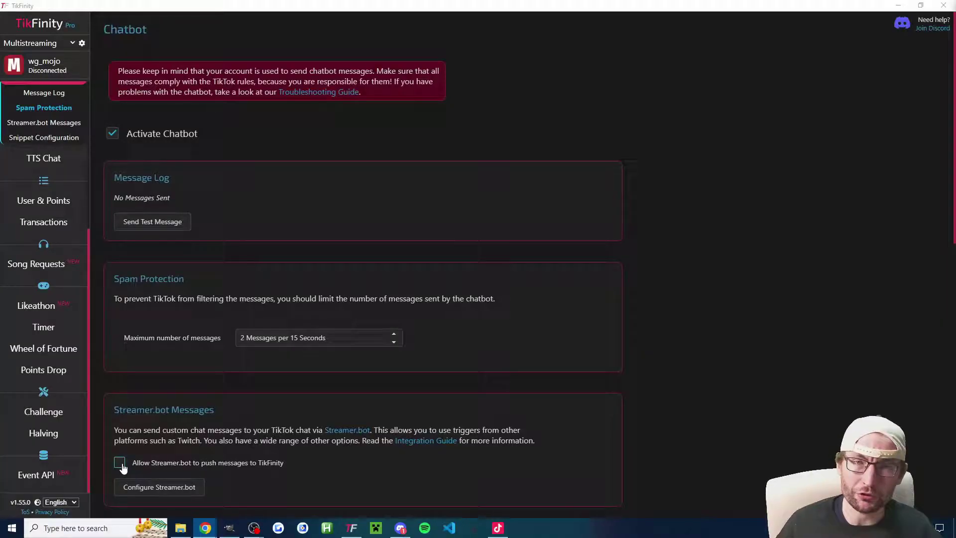
Step: Sign in with Spotify on TikFinity's Song Requests page, then open Spotify in the browser
{"action": "left_click", "coordinate": [54, 270]}
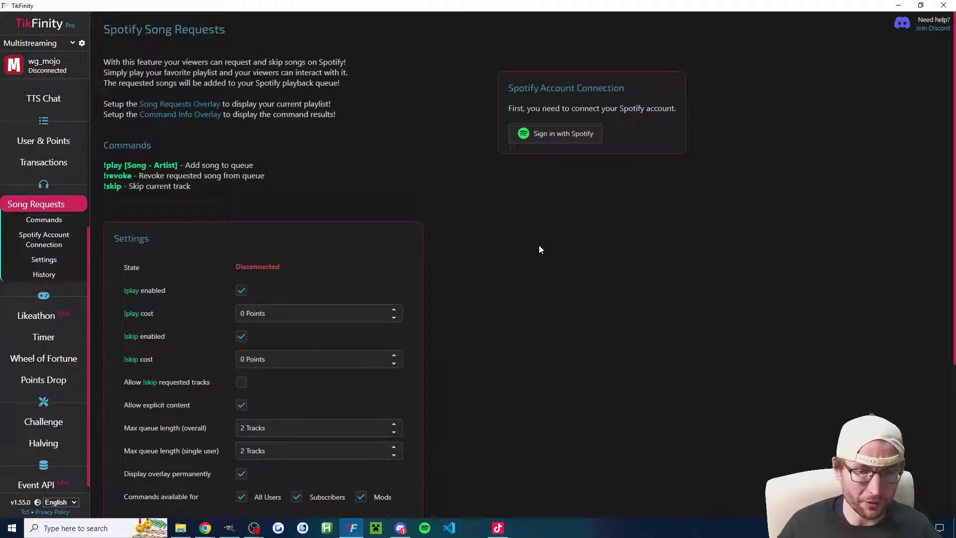
{"action": "left_click", "coordinate": [568, 134]}
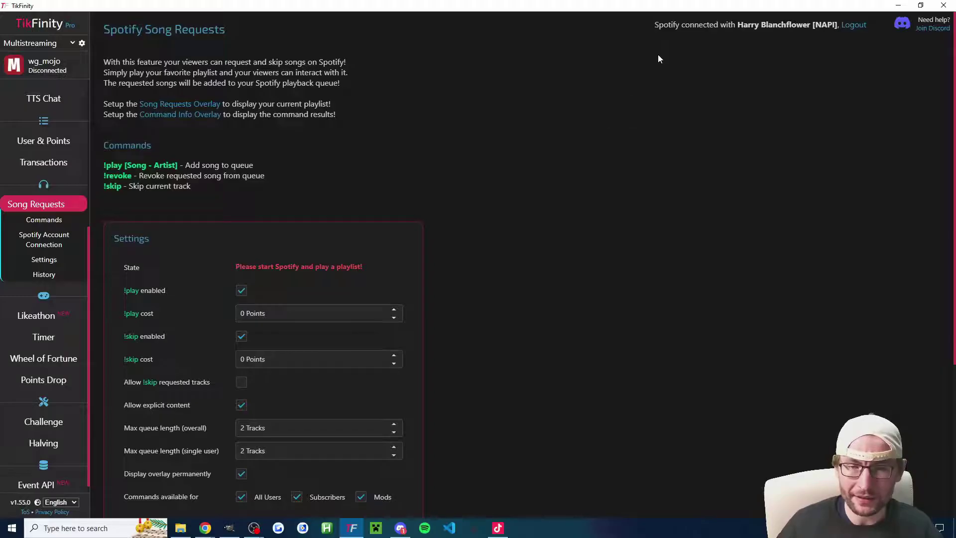
{"action": "left_click_drag", "start_coordinate": [654, 24], "coordinate": [775, 65]}
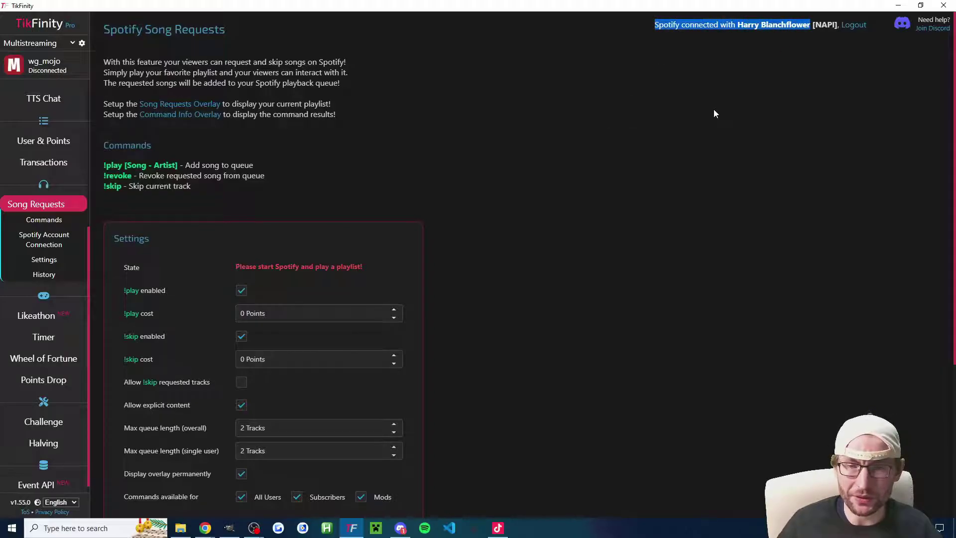
{"action": "left_click", "coordinate": [713, 114]}
{"action": "scroll", "coordinate": [669, 157], "scroll_direction": "down", "scroll_amount": 1}
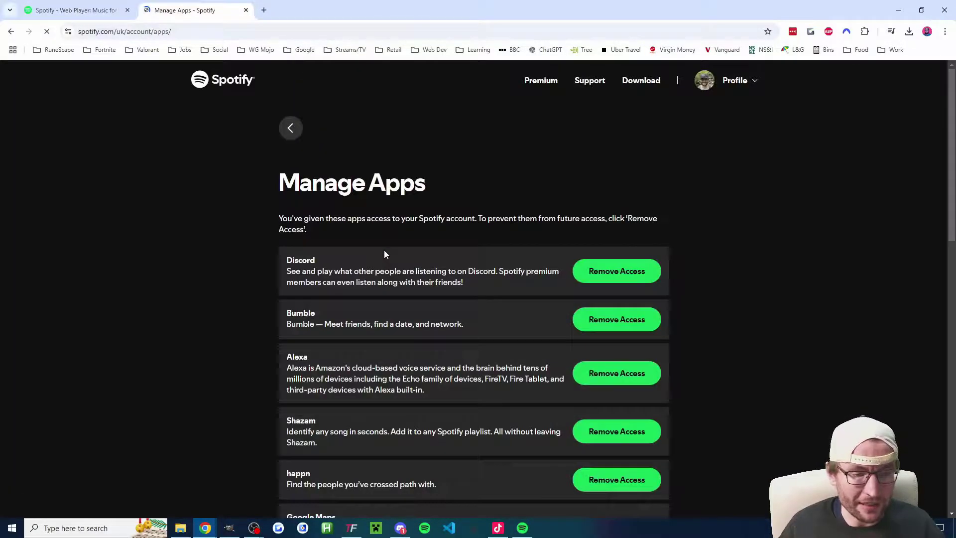
{"action": "scroll", "coordinate": [467, 324], "scroll_direction": "down", "scroll_amount": 6}
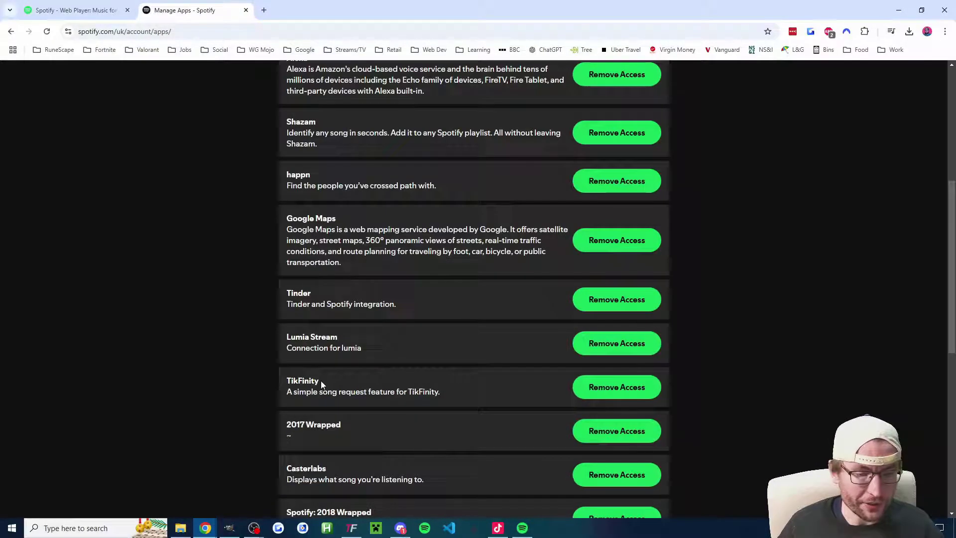
Step: Find TikFinity on Spotify's Manage Apps list, then return to TikFinity Song Requests
{"action": "double_click", "coordinate": [289, 381]}
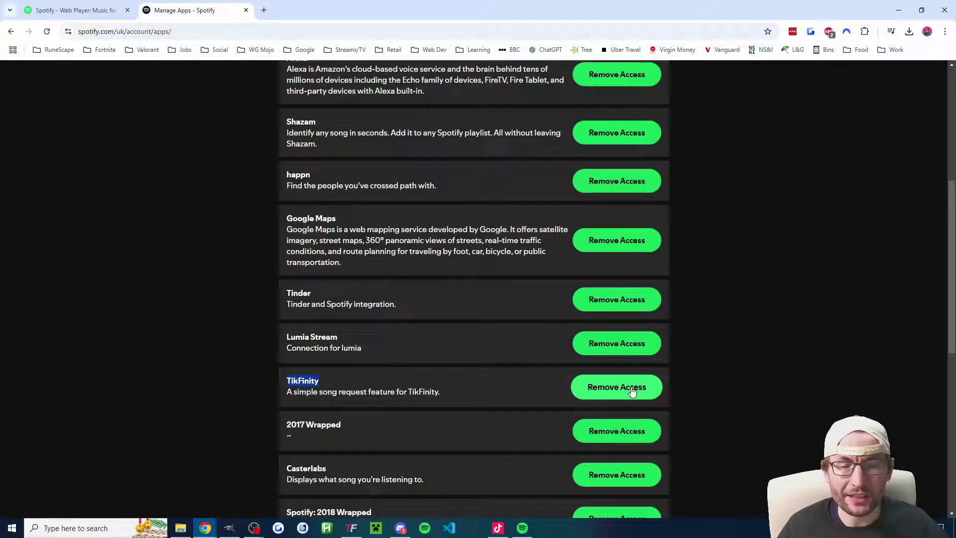
{"action": "key", "text": "alt+Tab"}
{"action": "scroll", "coordinate": [654, 229], "scroll_direction": "up", "scroll_amount": 1}
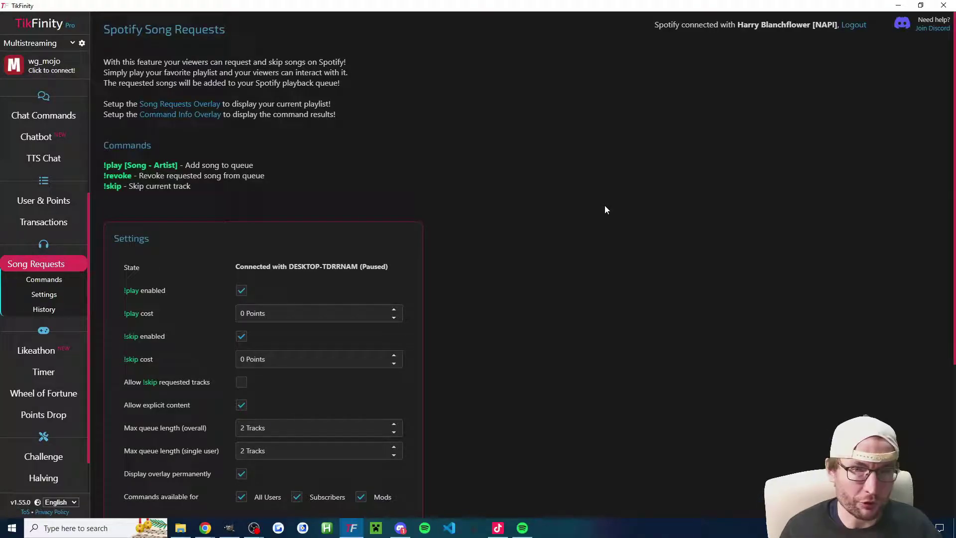
Step: Go from the Transactions log to User & Points, showing 4,029 viewers ranked by level and points
{"action": "scroll", "coordinate": [46, 216], "scroll_direction": "down", "scroll_amount": 1}
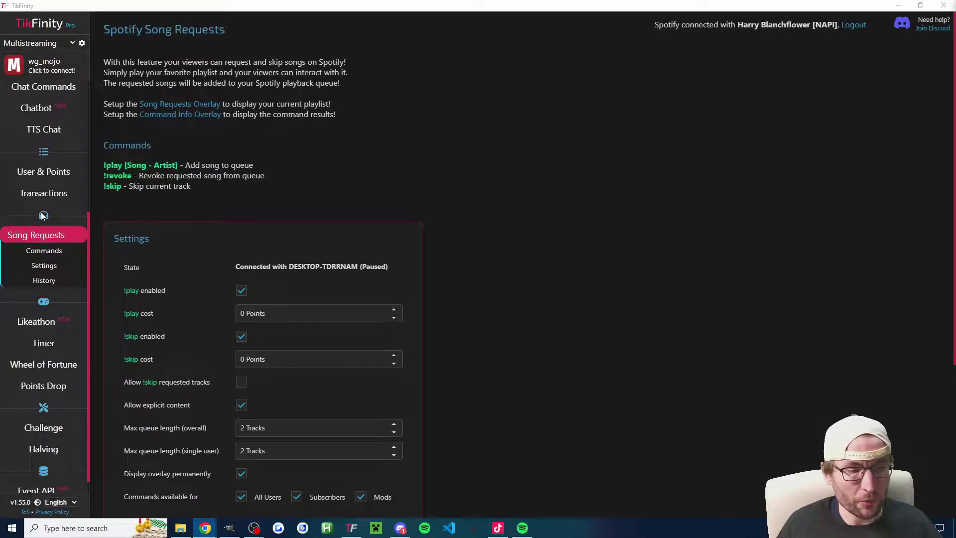
{"action": "left_click", "coordinate": [43, 194]}
{"action": "left_click", "coordinate": [74, 232]}
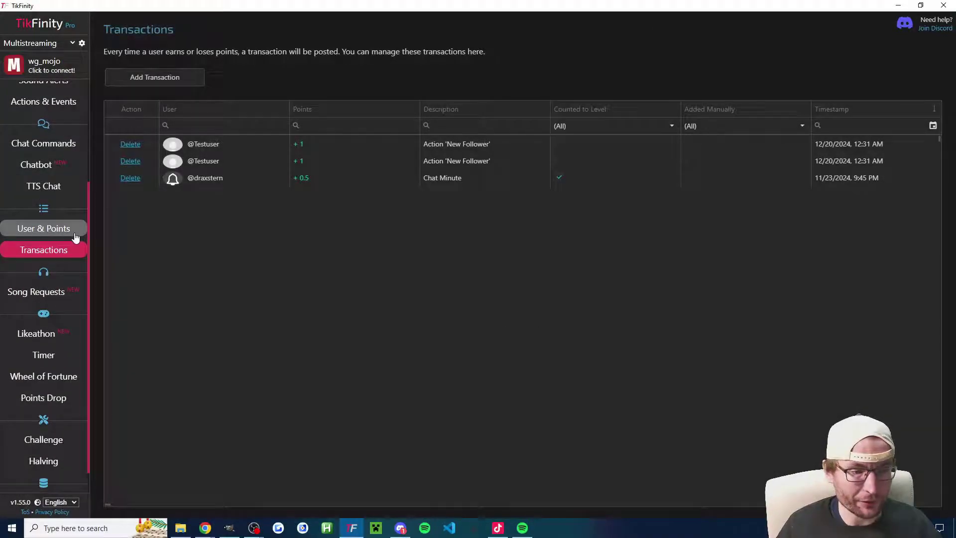
{"action": "scroll", "coordinate": [346, 258], "scroll_direction": "up", "scroll_amount": 1}
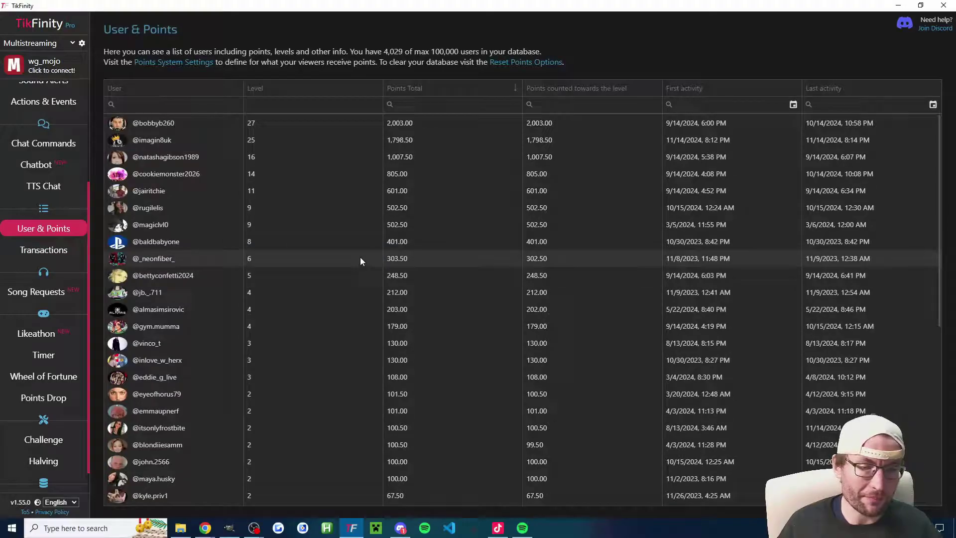
{"action": "scroll", "coordinate": [20, 207], "scroll_direction": "up", "scroll_amount": 3}
{"action": "scroll", "coordinate": [28, 213], "scroll_direction": "up", "scroll_amount": 2}
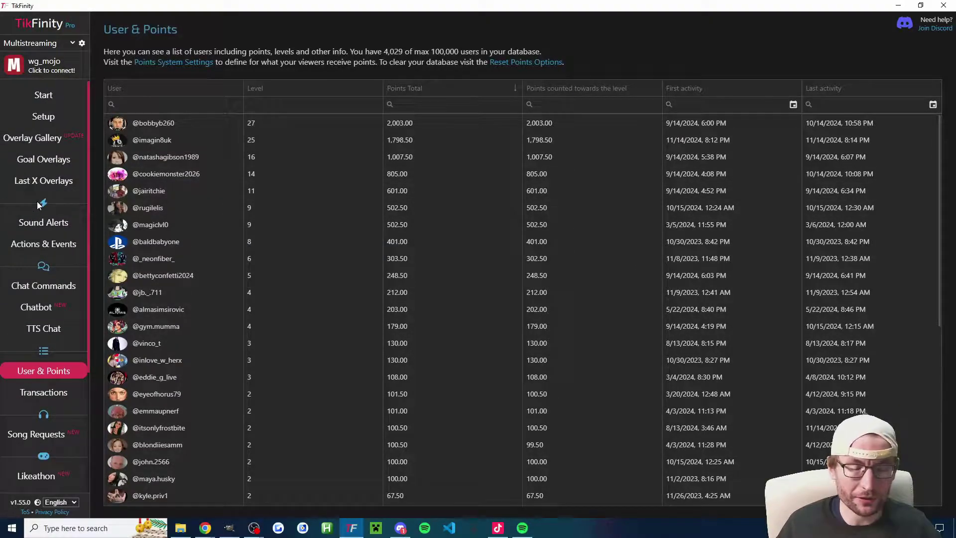
Step: Review the Erase Points and Levels by criteria reset under Setup, close it, and open Goal Overlays
{"action": "left_click", "coordinate": [44, 123]}
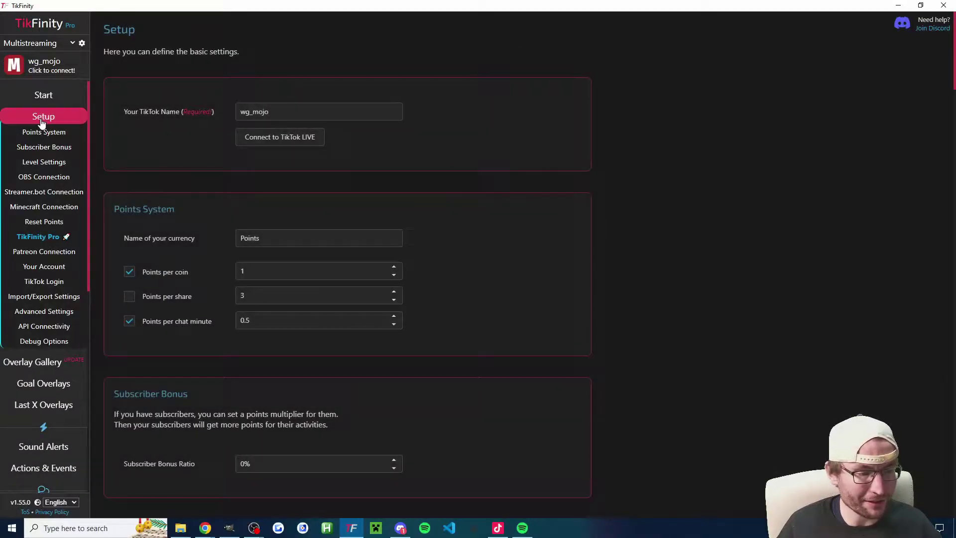
{"action": "left_click", "coordinate": [43, 221]}
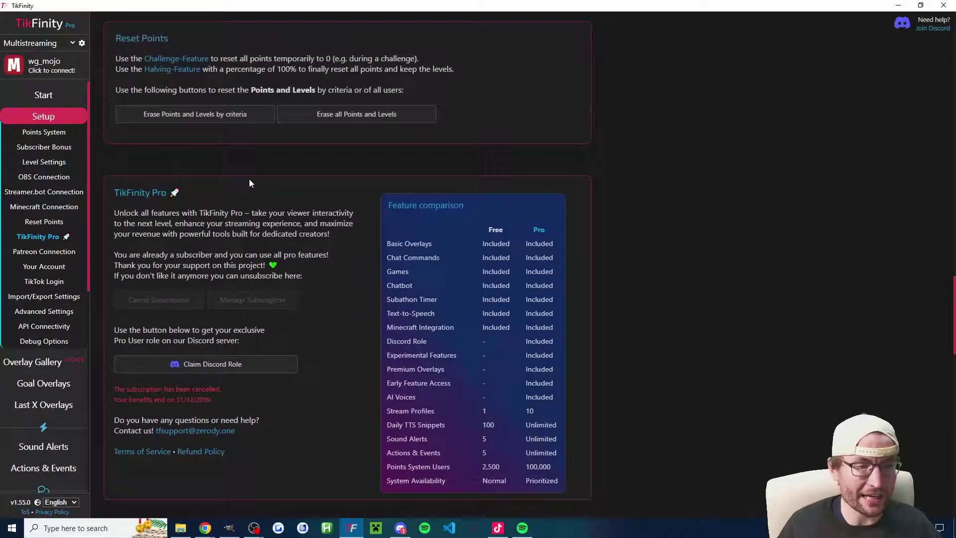
{"action": "left_click", "coordinate": [239, 119]}
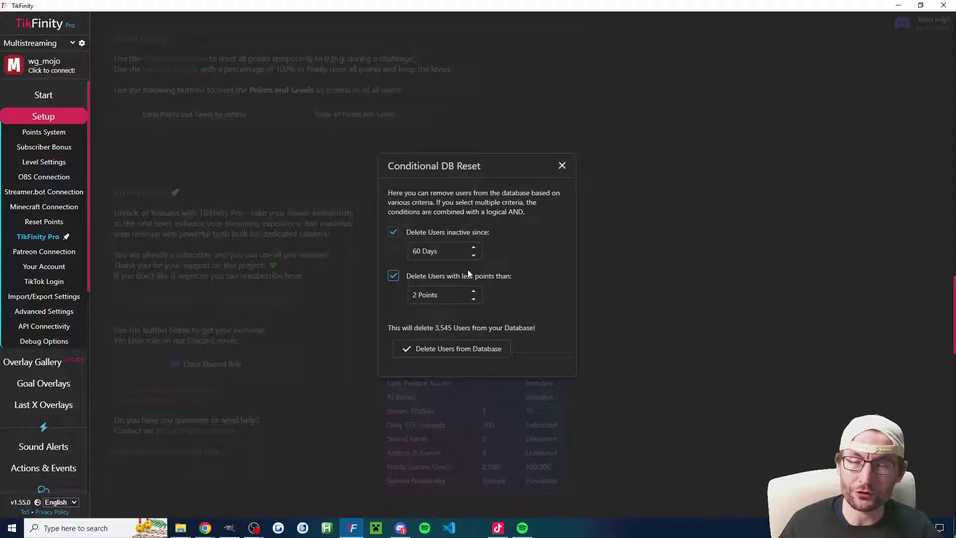
{"action": "left_click", "coordinate": [44, 392]}
{"action": "left_click", "coordinate": [45, 392]}
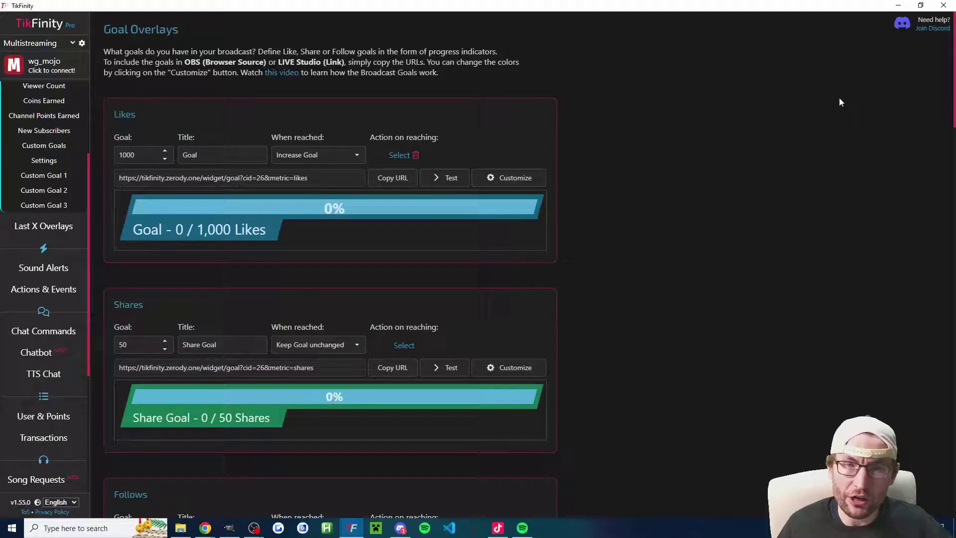
Step: Scroll through the Likes and Share goal overlays without changing anything
{"action": "scroll", "coordinate": [837, 99], "scroll_direction": "down", "scroll_amount": 20}
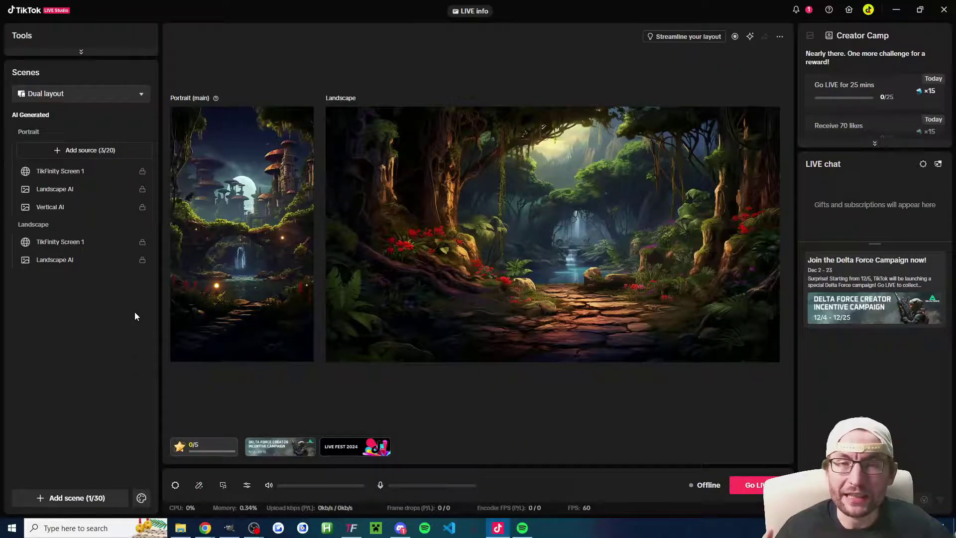
Step: Unlock the landscape and portrait TikFinity Screen 1 sources and view the link's 800 × 600 settings
{"action": "left_click", "coordinate": [142, 242]}
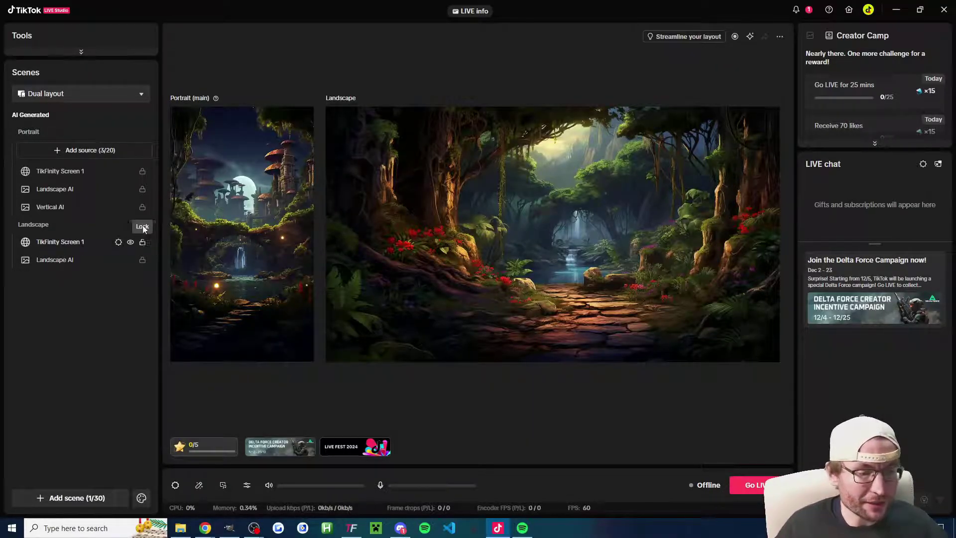
{"action": "left_click", "coordinate": [141, 171]}
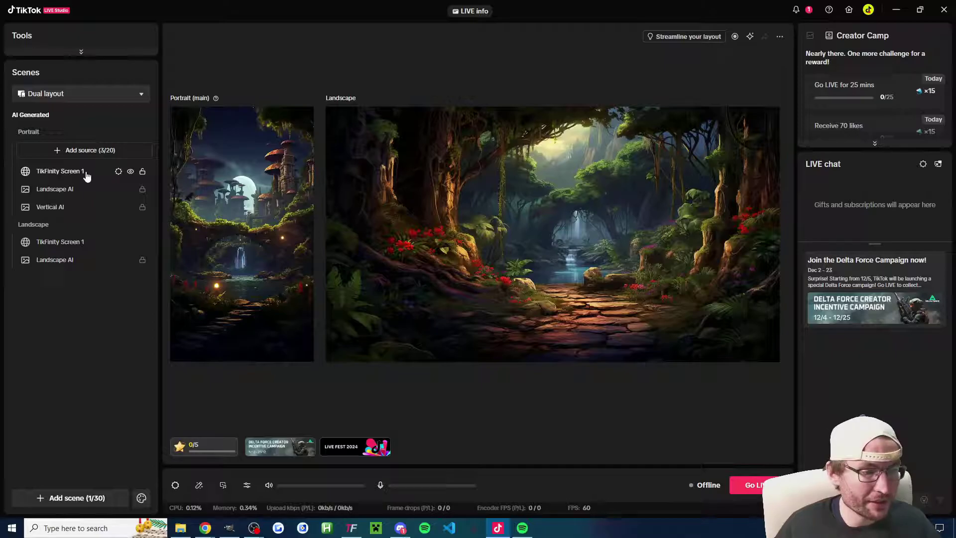
{"action": "right_click", "coordinate": [86, 171]}
{"action": "left_click", "coordinate": [118, 204]}
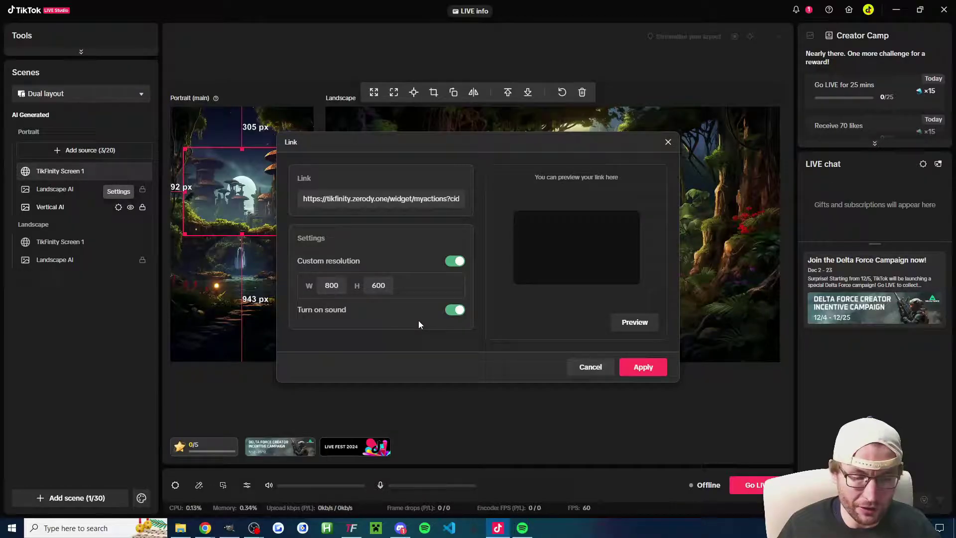
Step: Check TikFinity's Goal Overlays page again
{"action": "key", "text": "alt+Tab"}
{"action": "scroll", "coordinate": [296, 342], "scroll_direction": "down", "scroll_amount": 4}
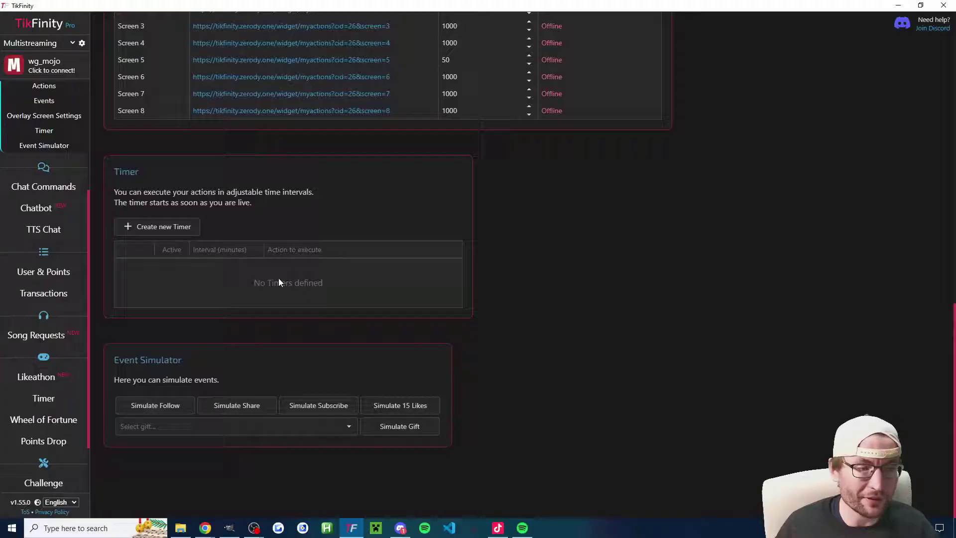
{"action": "scroll", "coordinate": [60, 214], "scroll_direction": "up", "scroll_amount": 6}
{"action": "left_click", "coordinate": [48, 158]}
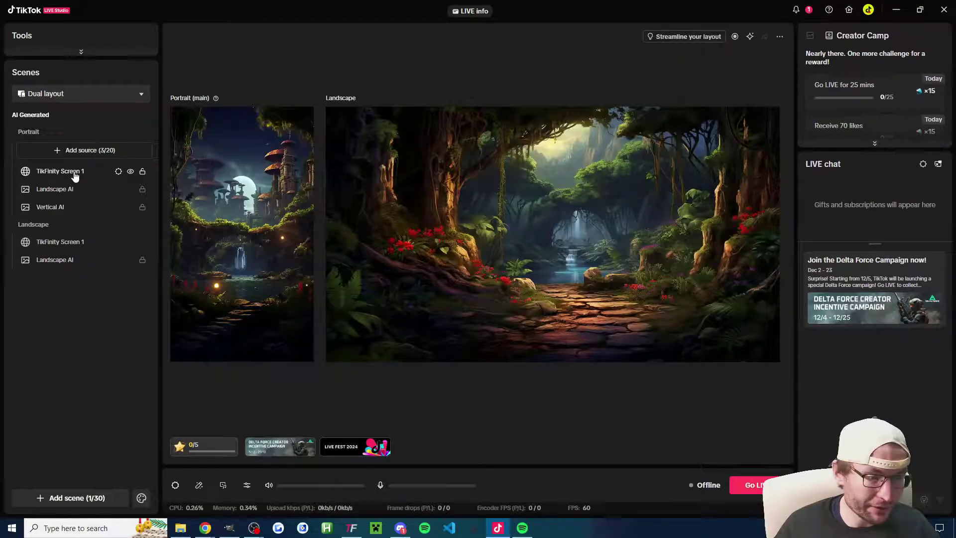
Step: Bring up the portrait TikFinity Screen 1 source's context menu with its reset and delete options
{"action": "right_click", "coordinate": [74, 174]}
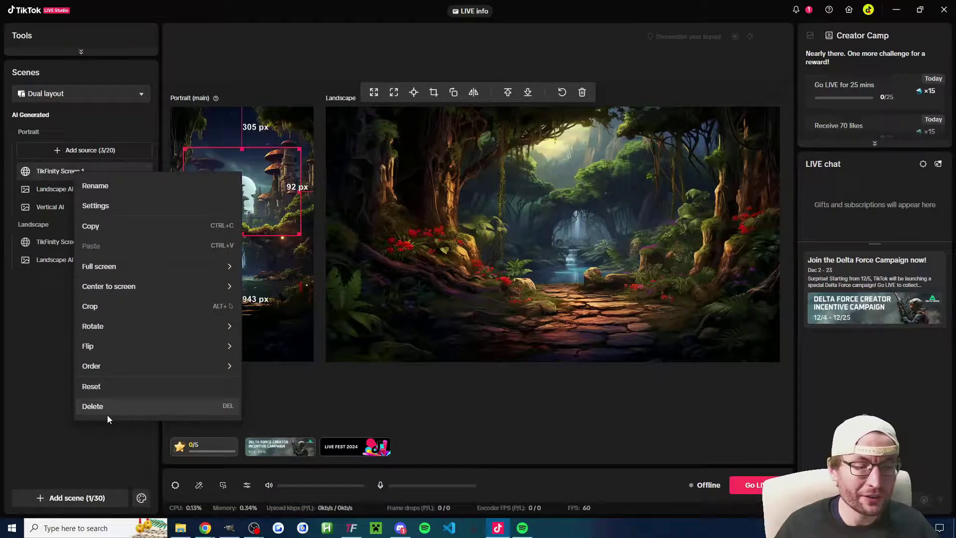